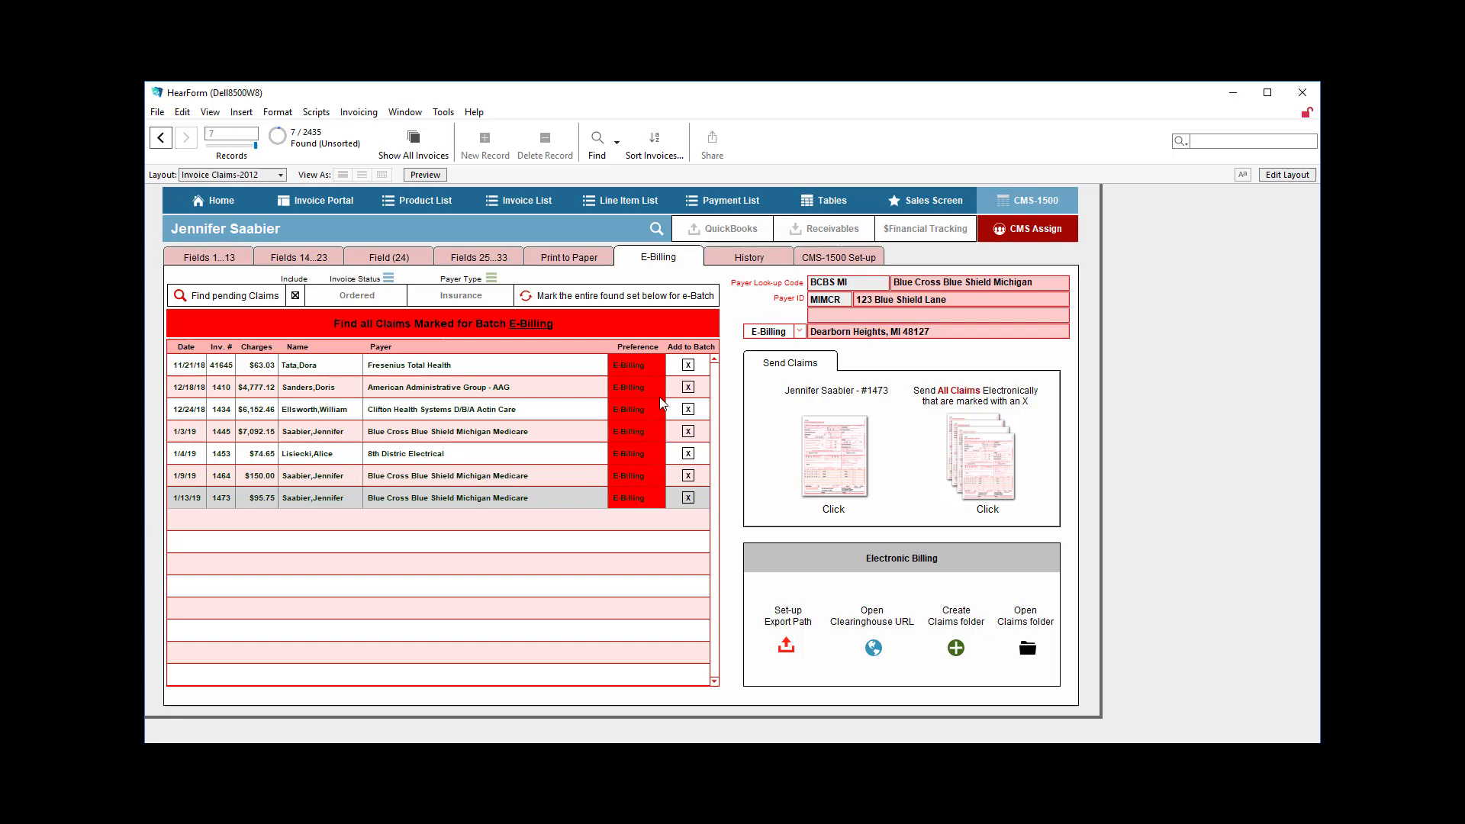
Step: Show all 2435 invoices with Ctrl+J and scroll up through the invoice list
key("ctrl+j")
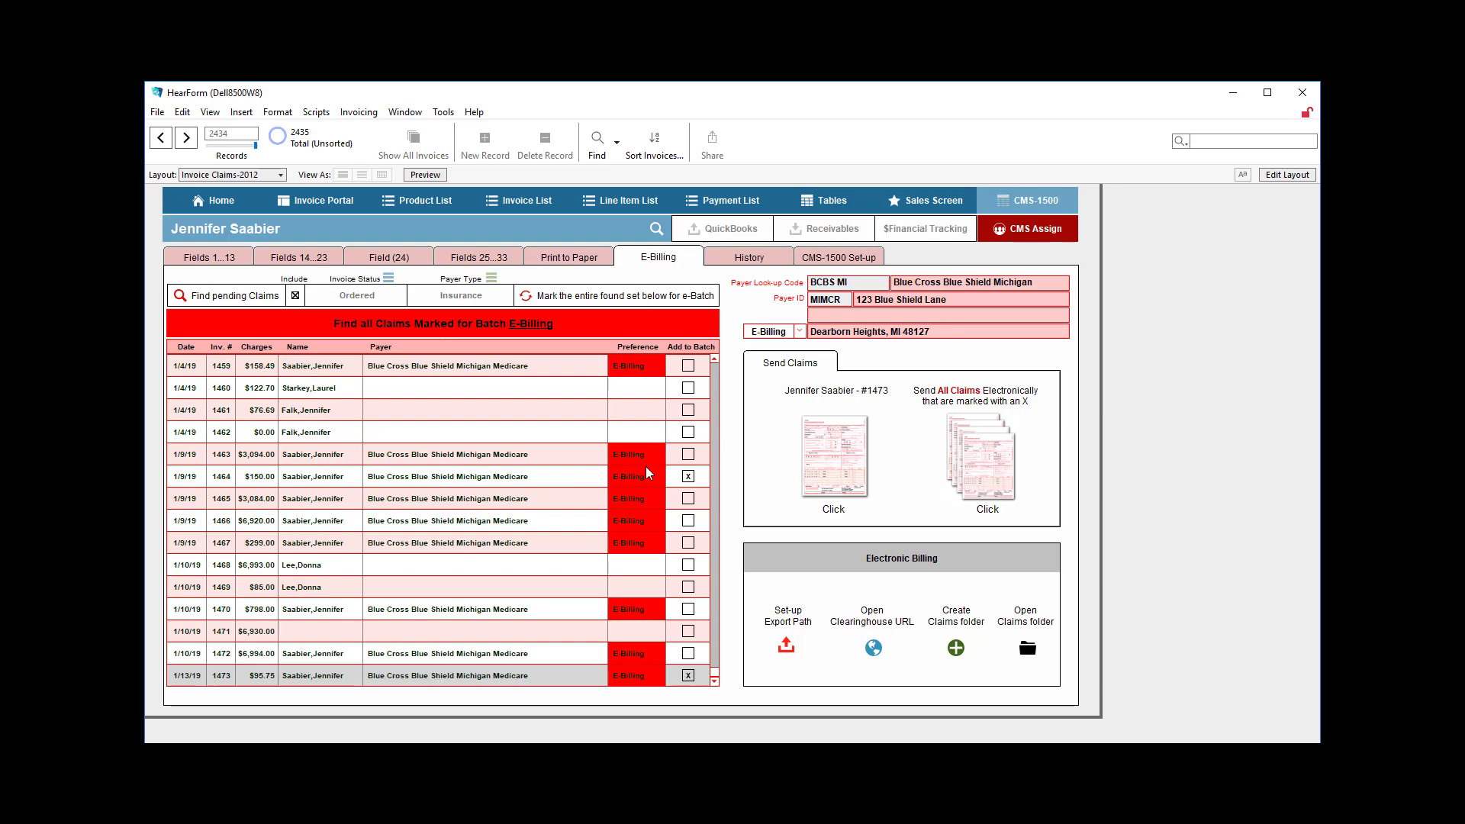
scroll(645, 465, "up", 5)
scroll(649, 475, "up", 10)
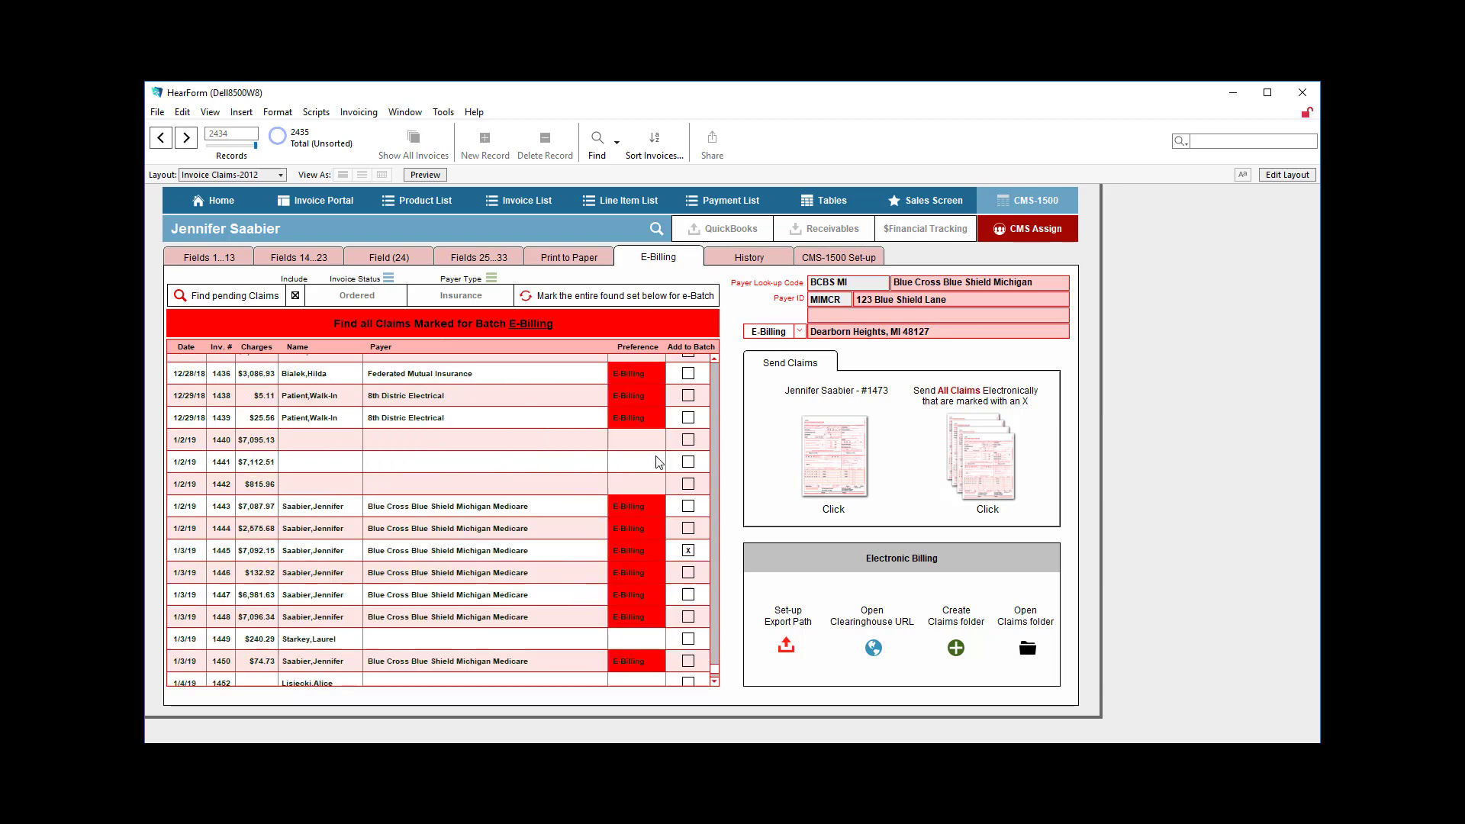
scroll(656, 457, "up", 10)
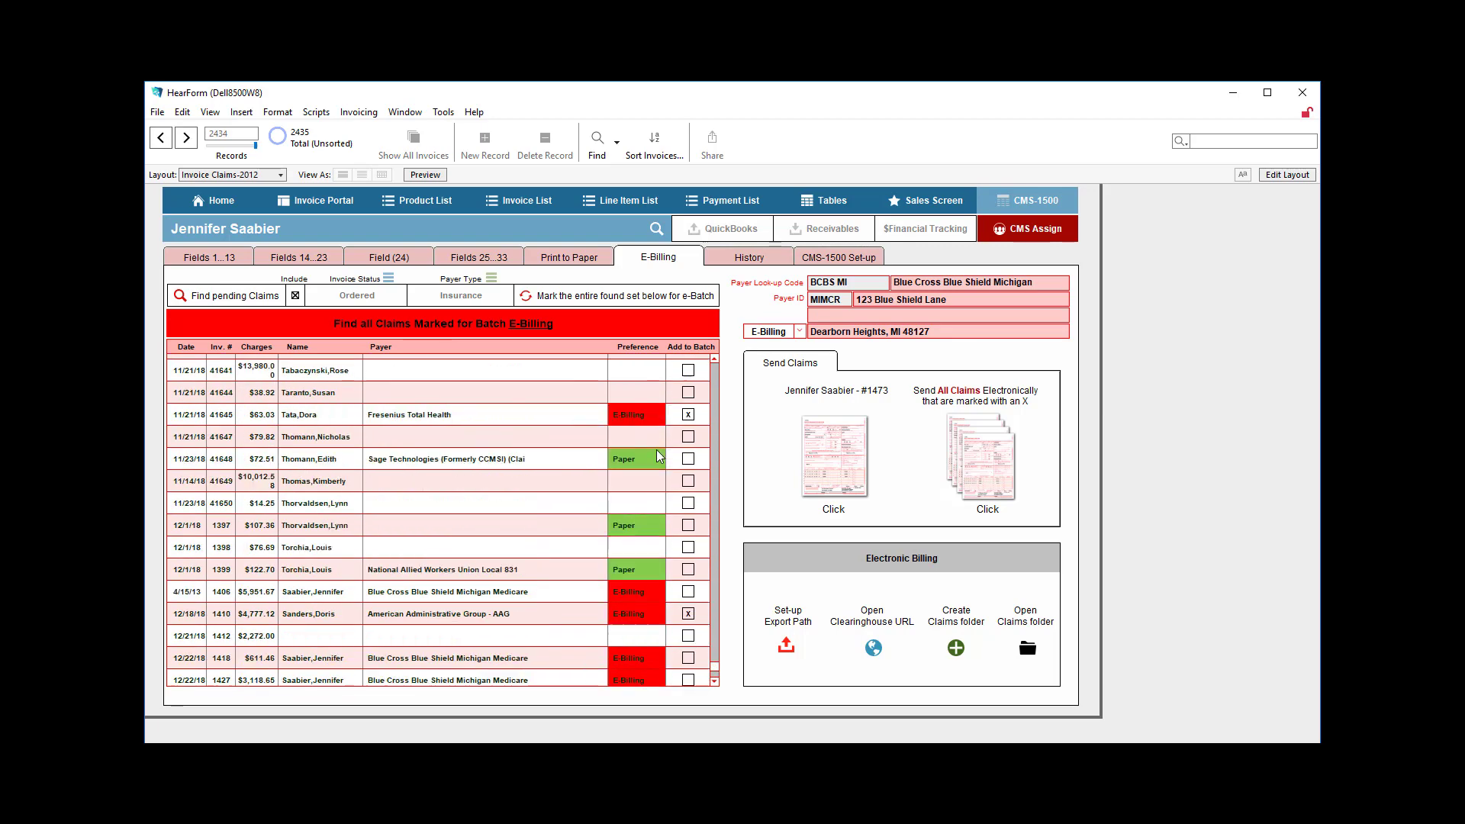
Step: Find the batch-marked claims, then unmark invoices 41645, 1410, 1434, 1453 and 1464
left_click(450, 325)
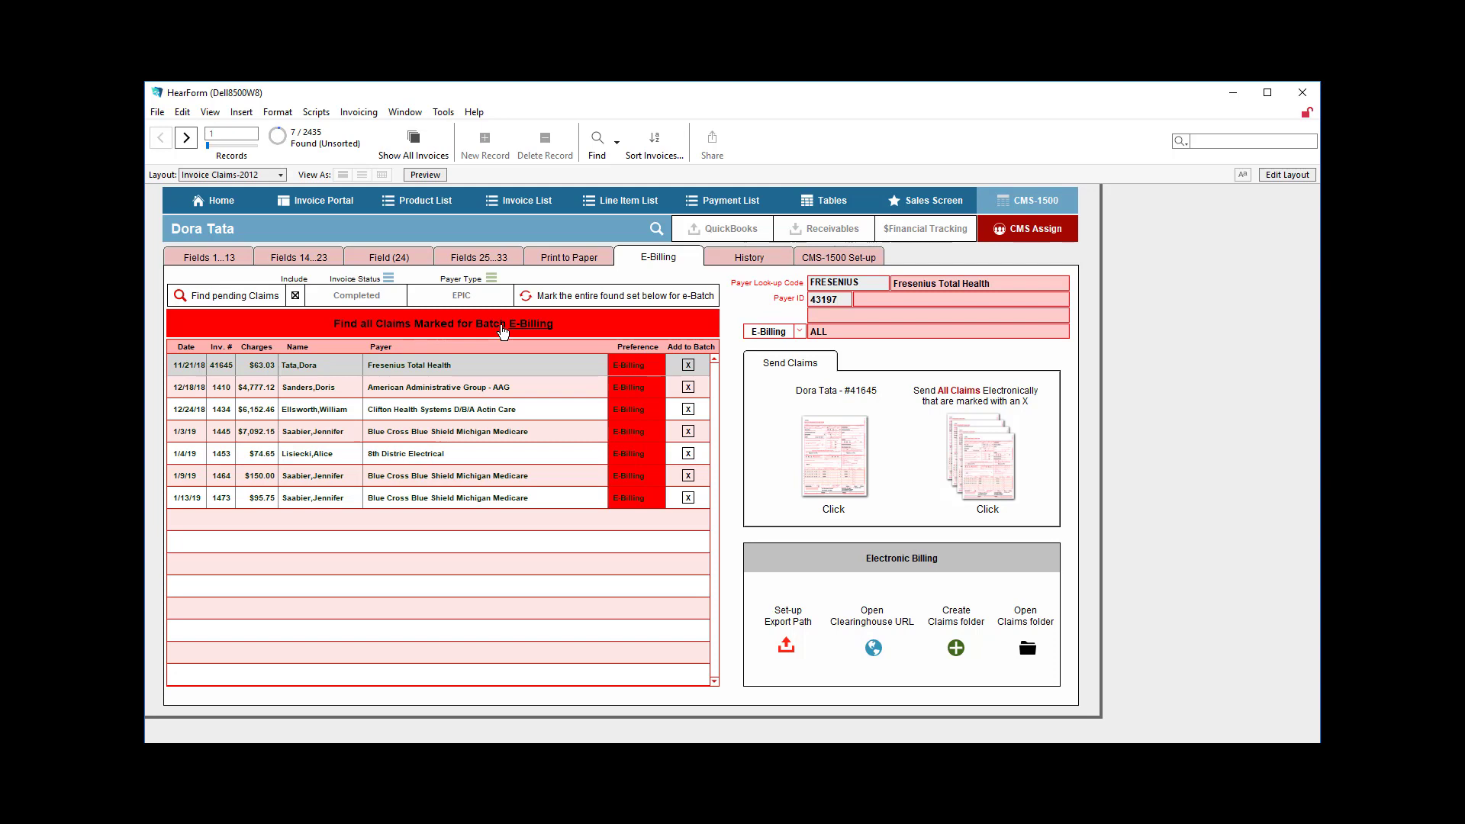
left_click(689, 366)
left_click(688, 388)
left_click(688, 410)
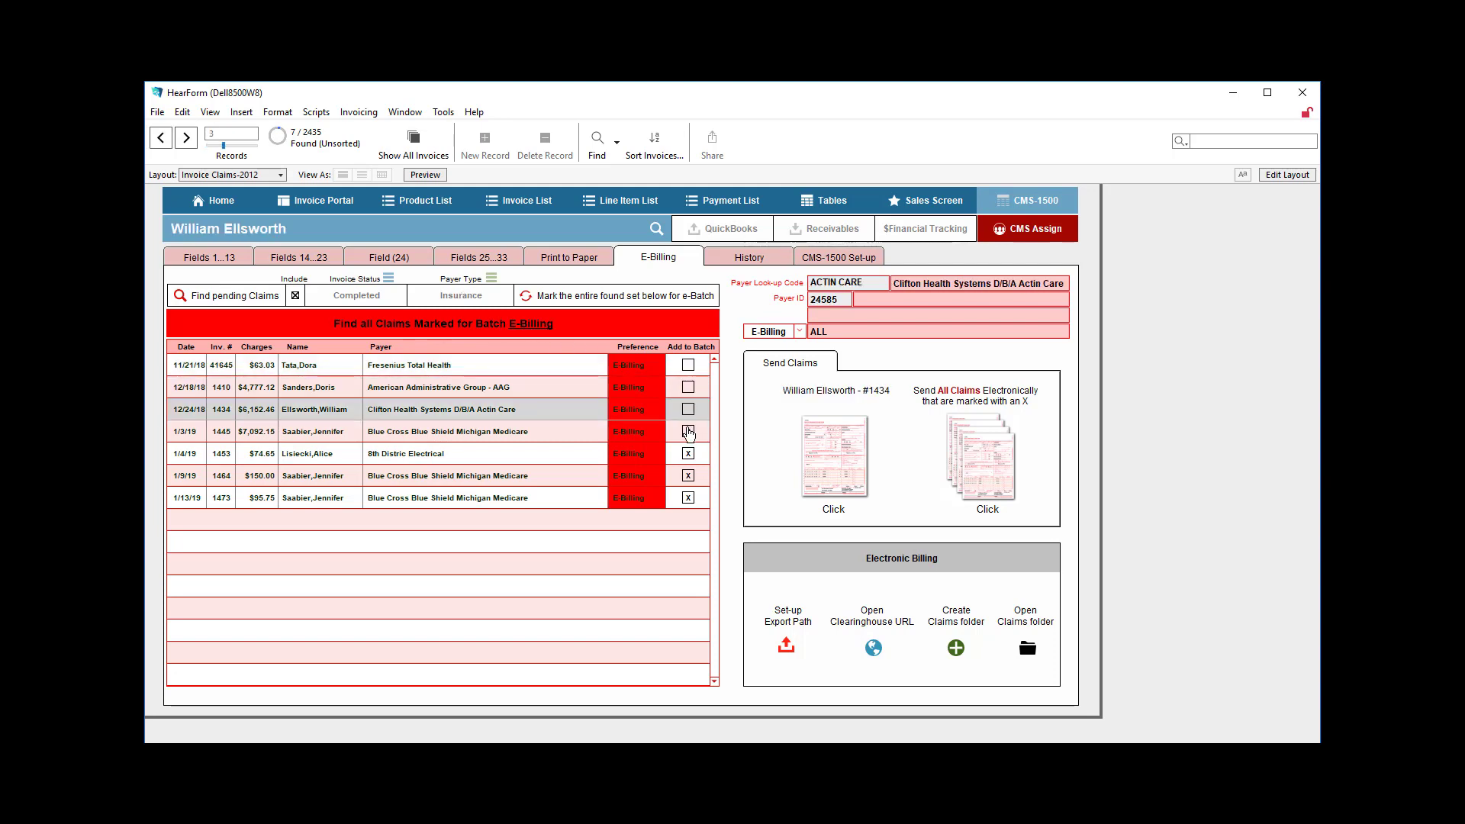
left_click(688, 453)
left_click(688, 476)
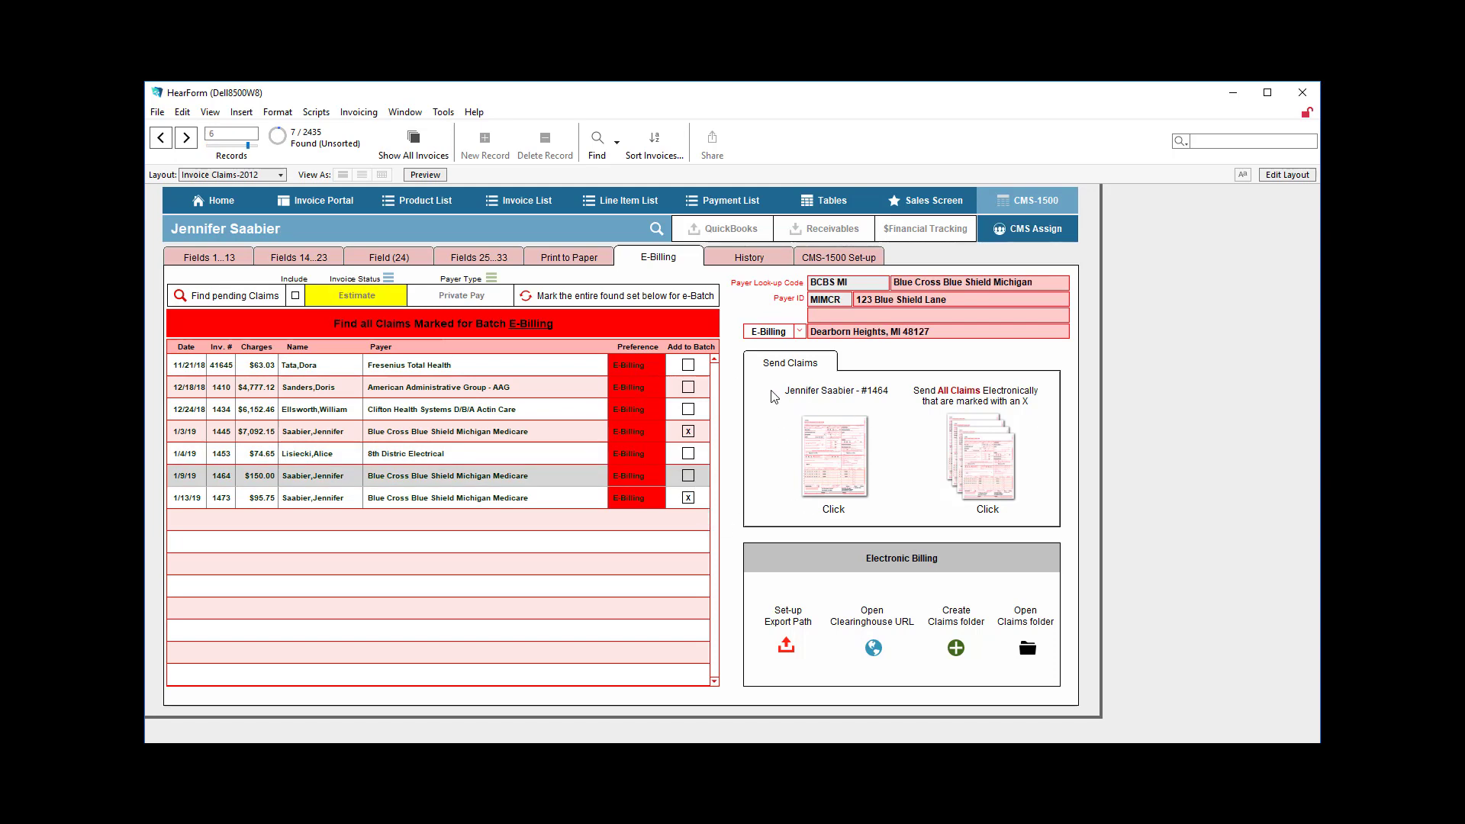
Step: Mark the entire found set for the e-batch, confirming with Yes-Reset
left_click(662, 304)
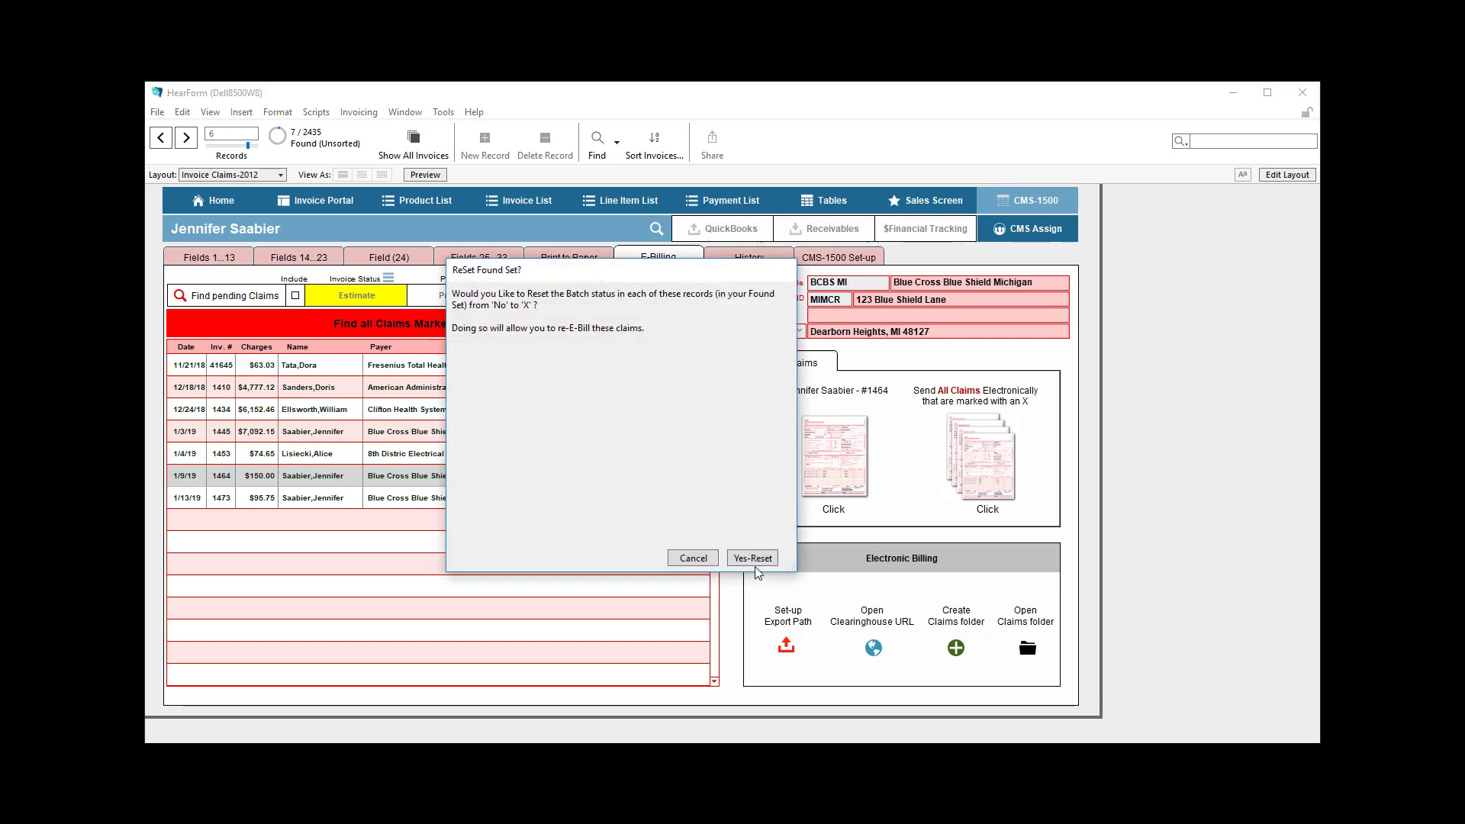
left_click(752, 559)
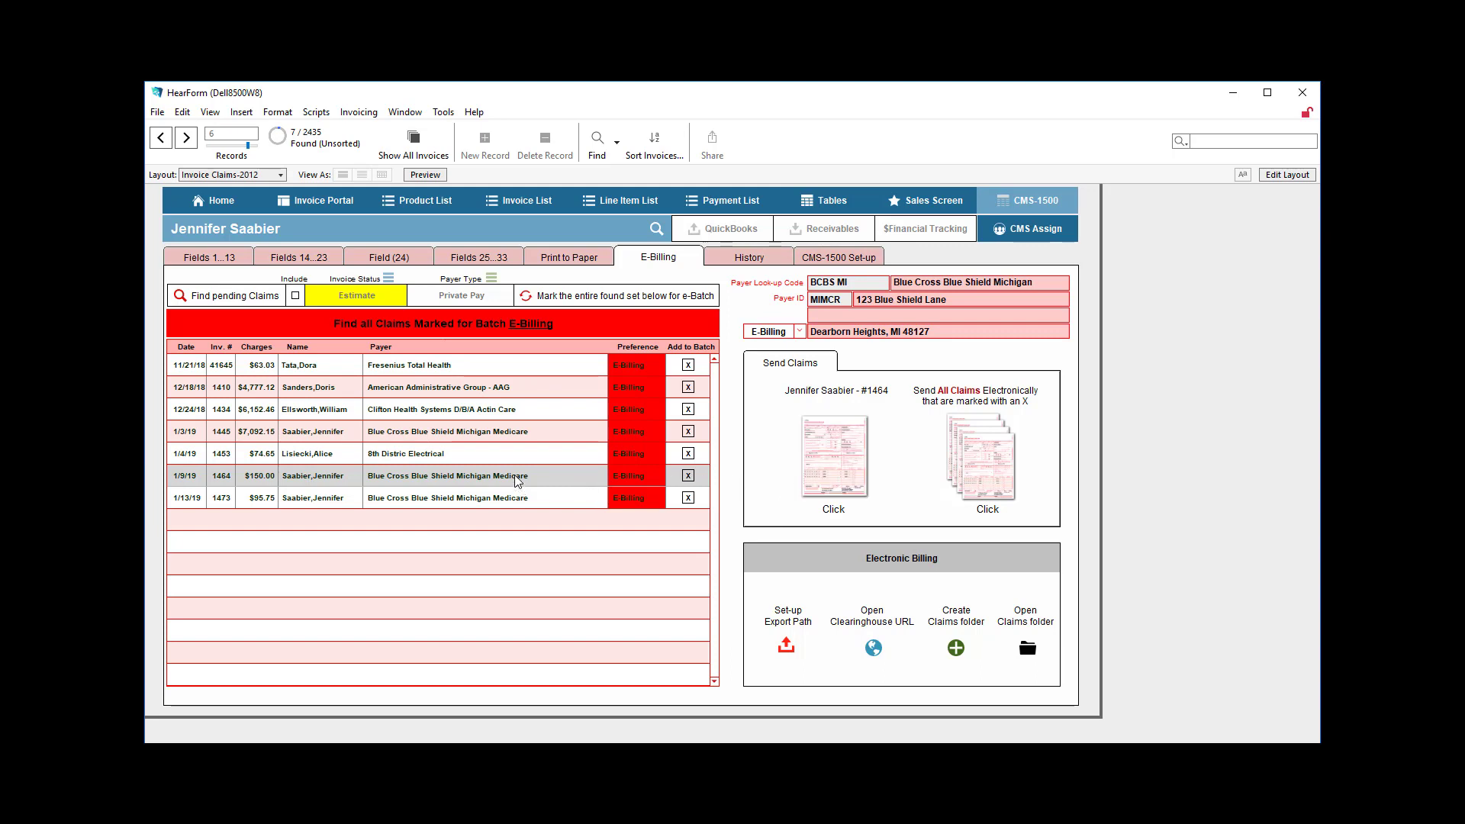
Step: Send invoice 41645's claim electronically, then send all batch-marked claims
left_click(510, 499)
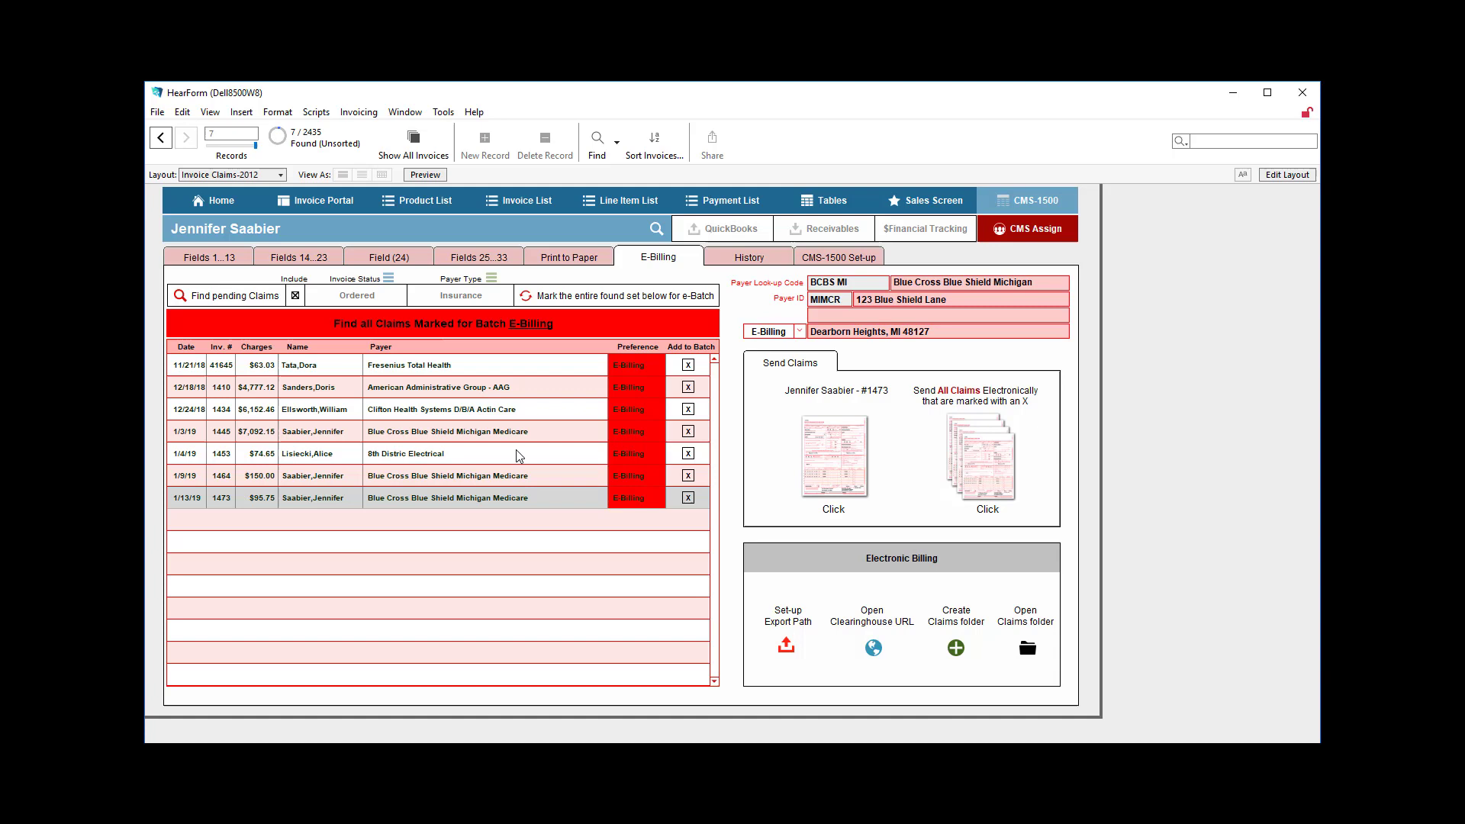
left_click(492, 373)
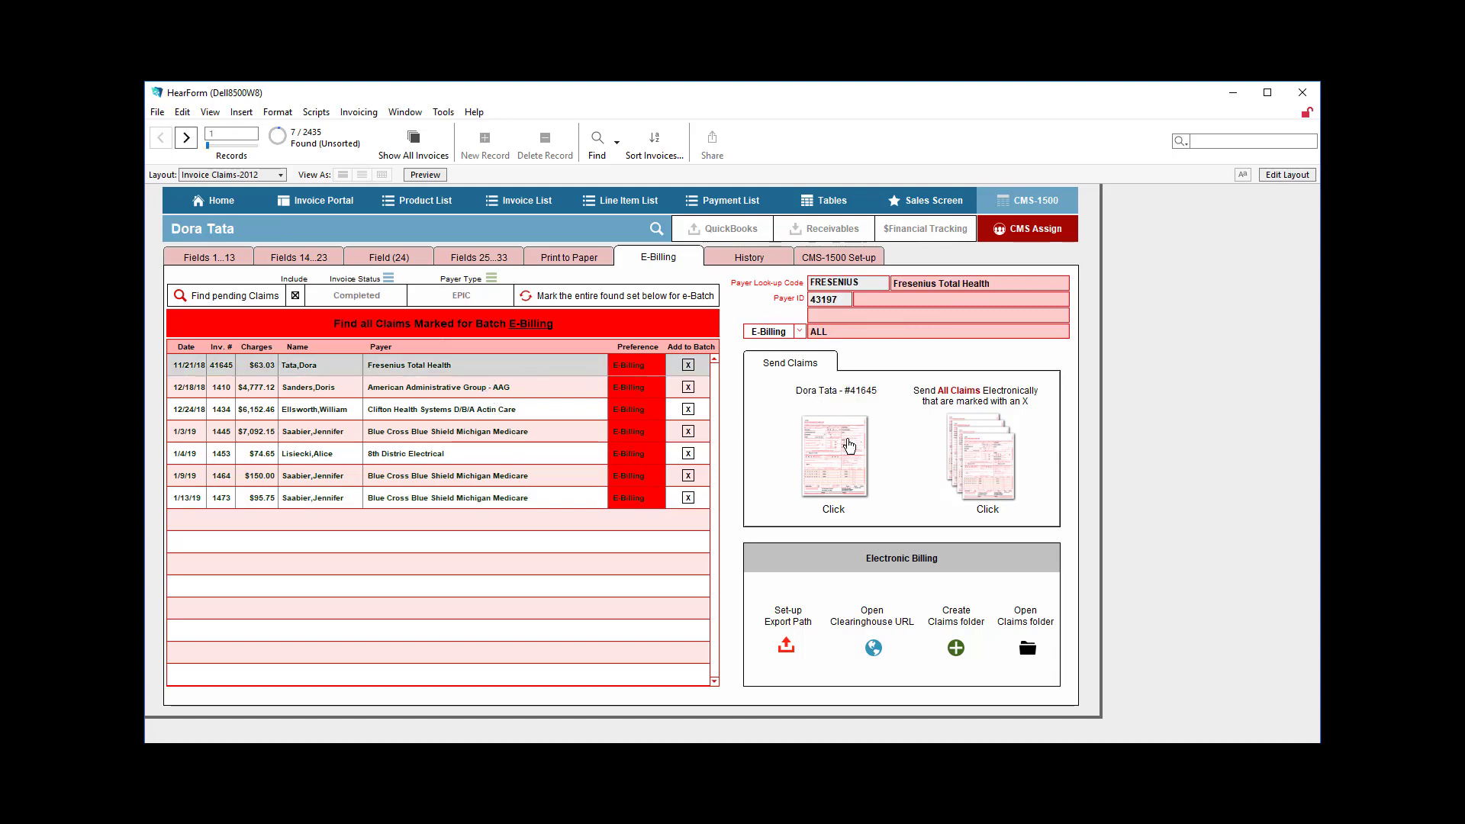
left_click(836, 479)
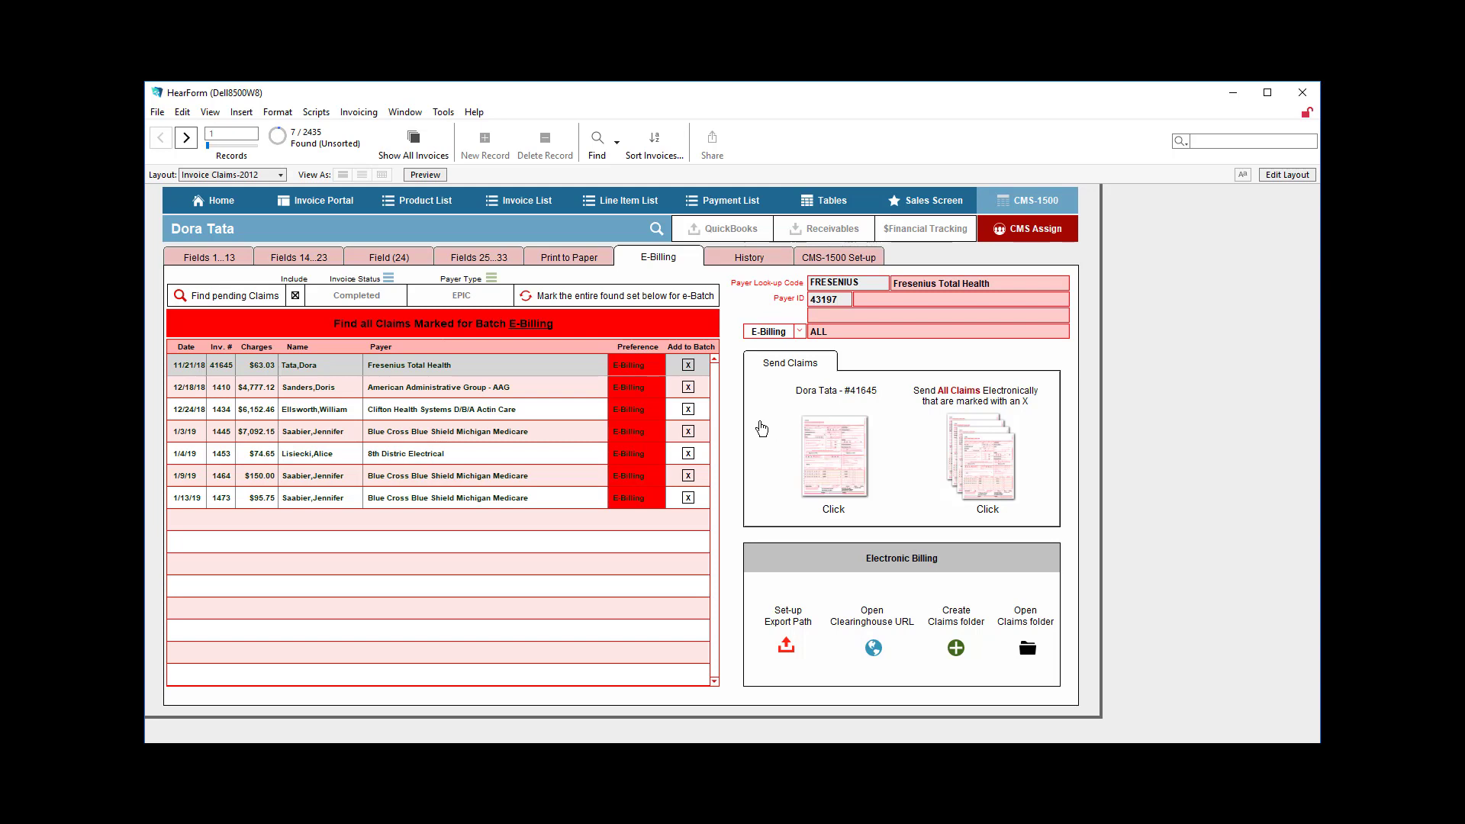
left_click(990, 467)
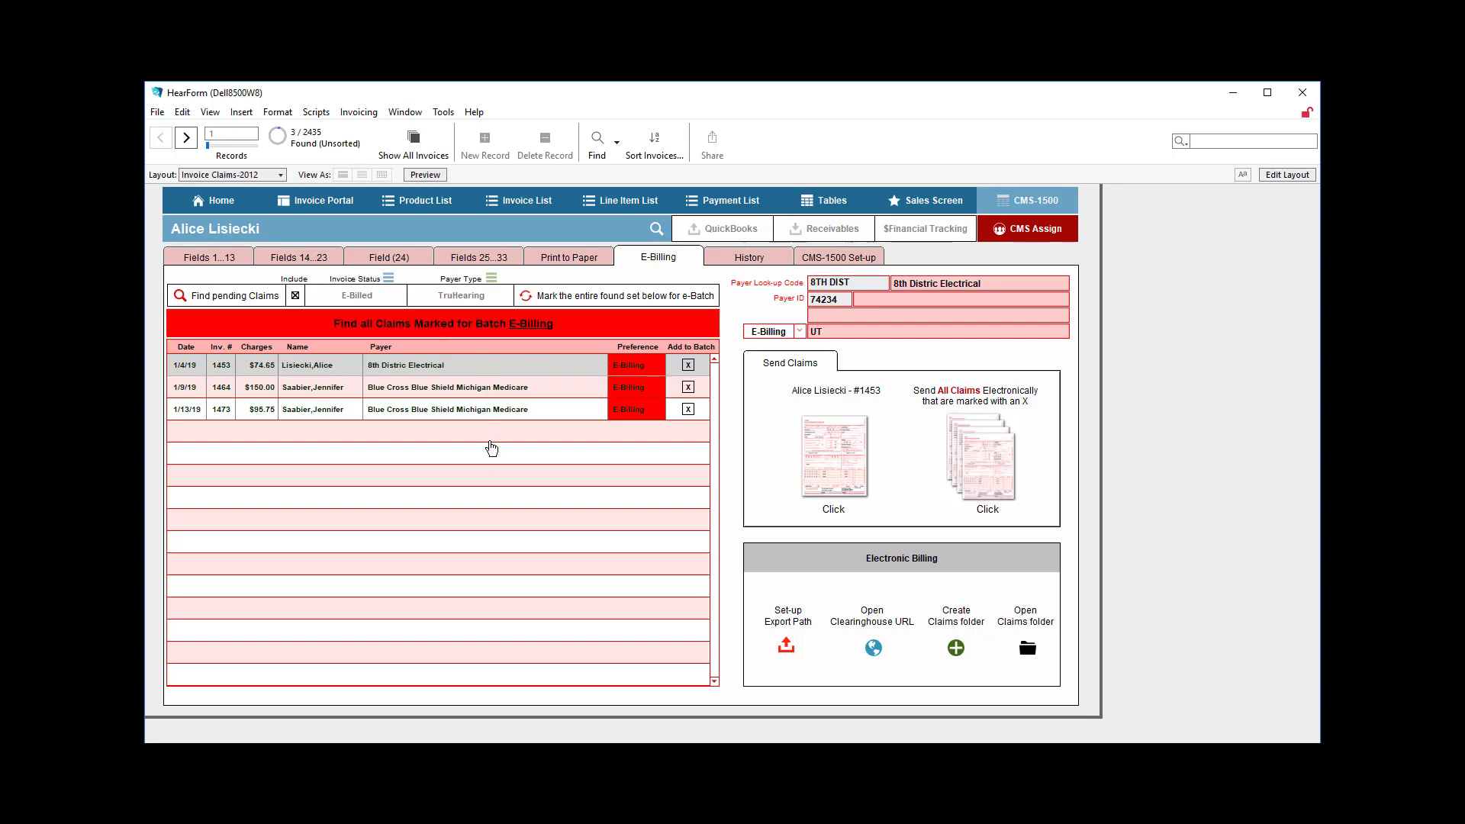
Step: Re-find the seven batch-marked claims and send all of them to C:\HearForm\Claims\
left_click(506, 328)
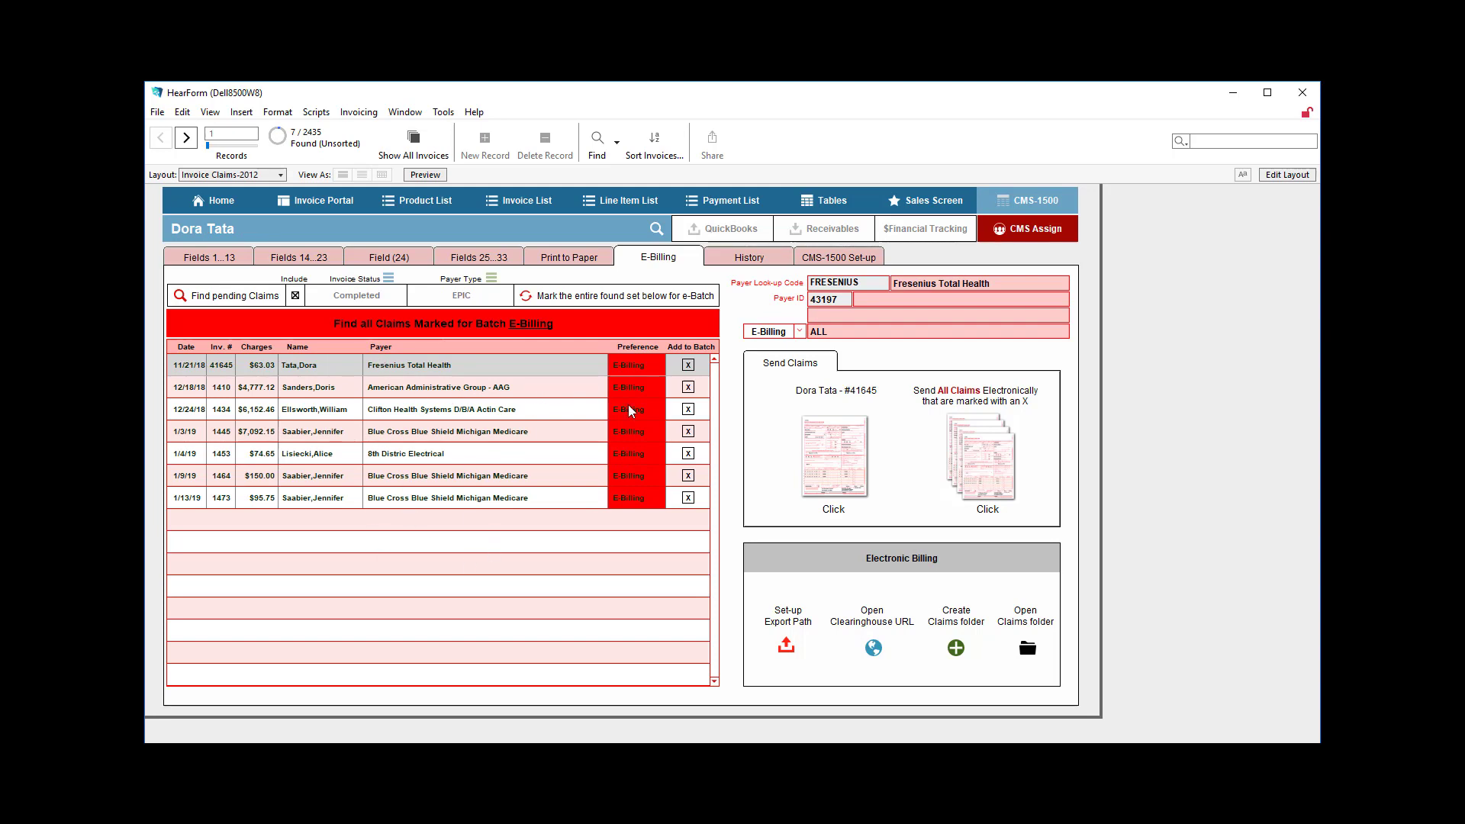
key("ctrl+j")
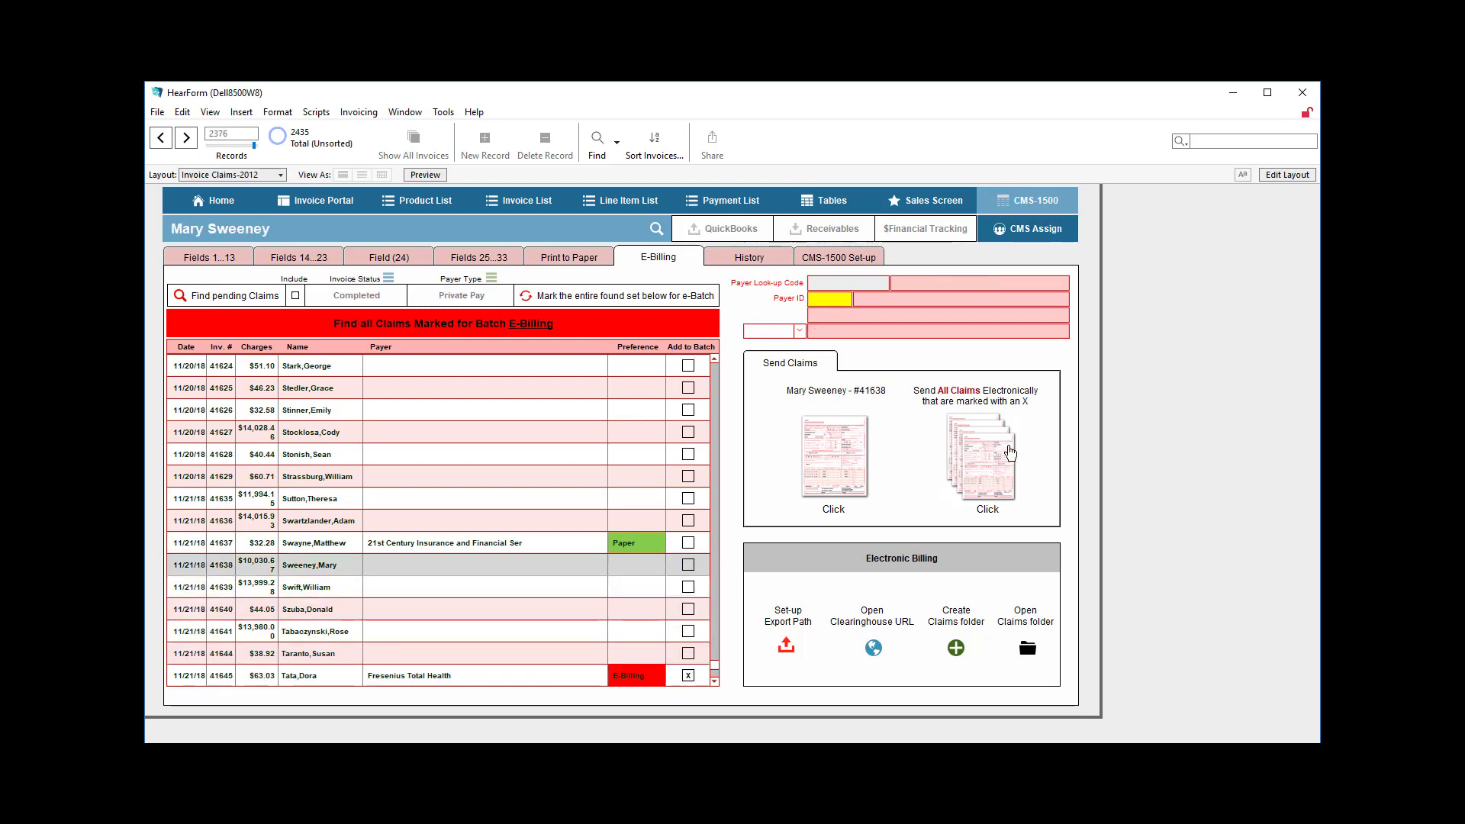
left_click(577, 330)
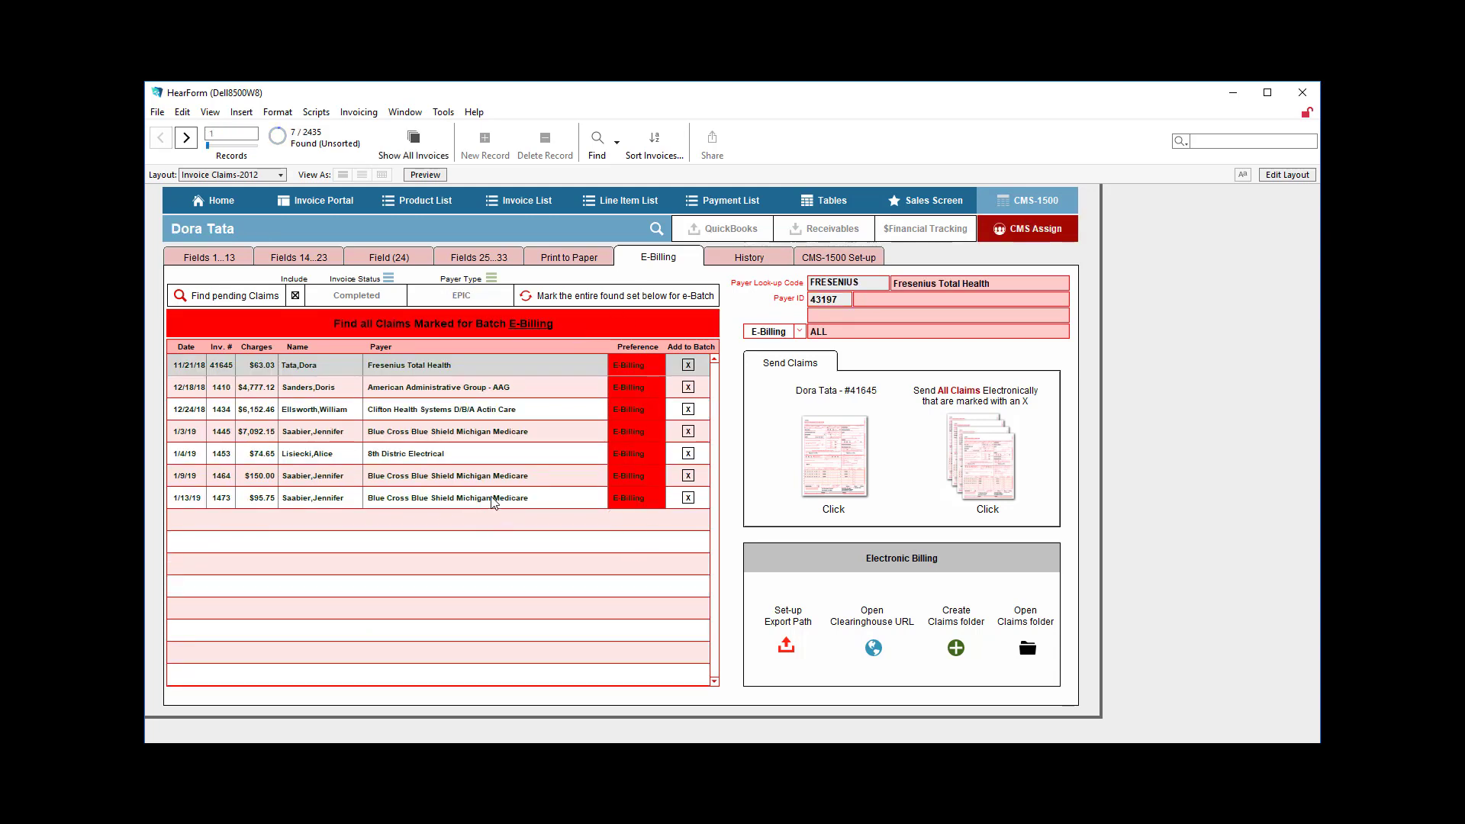
left_click(960, 483)
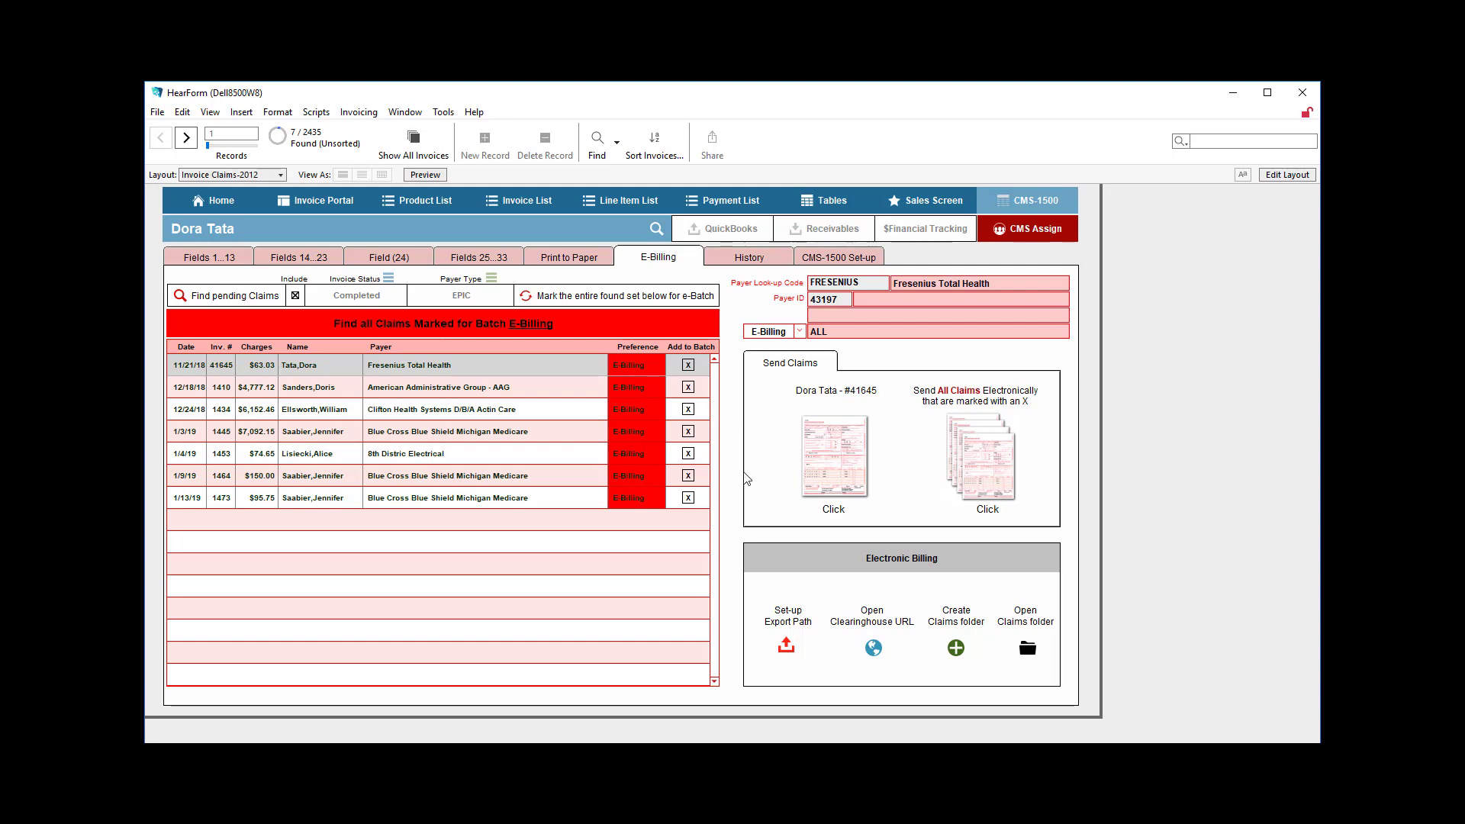
left_click(787, 647)
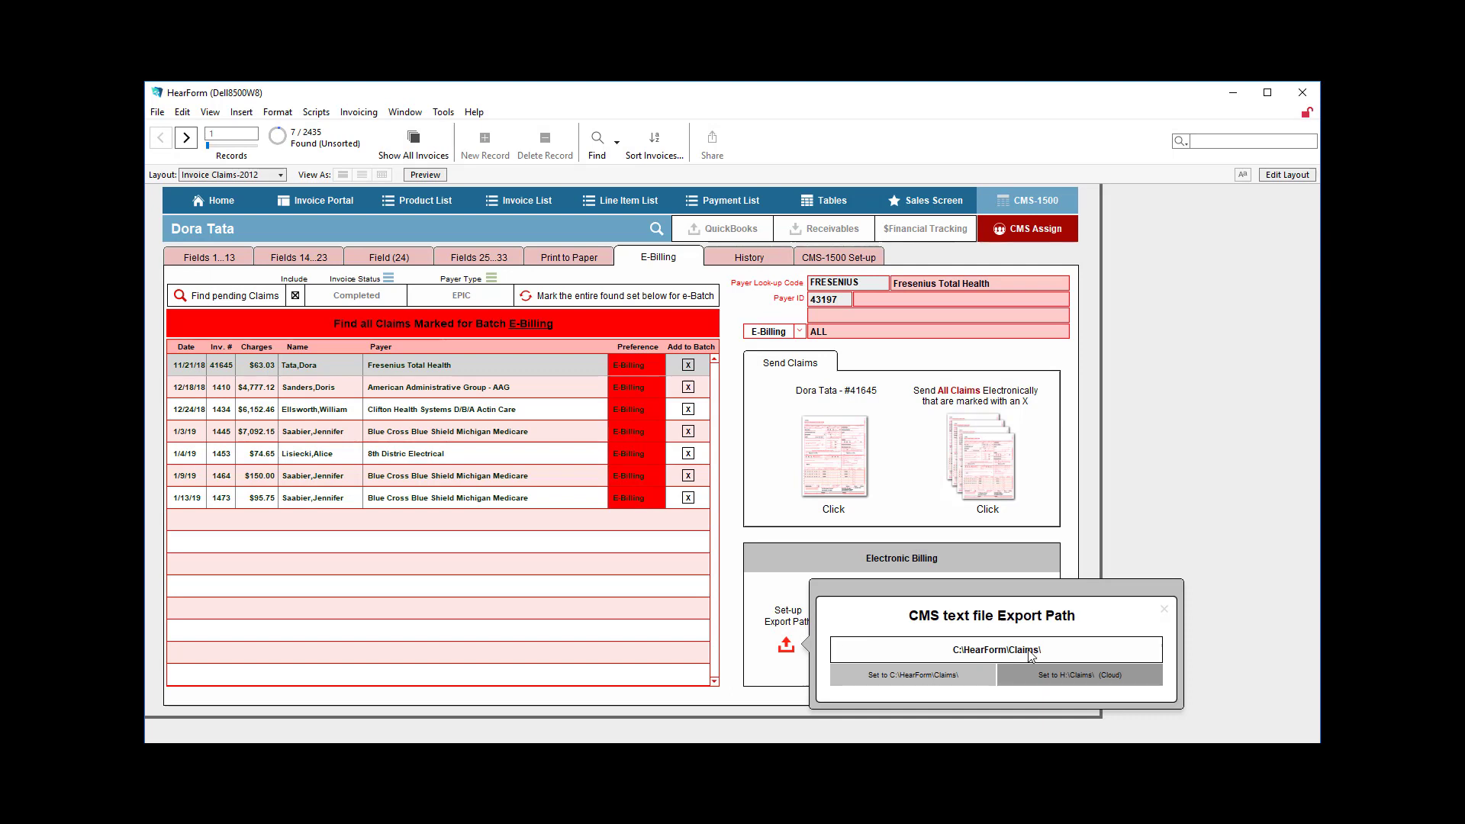
left_click(954, 654)
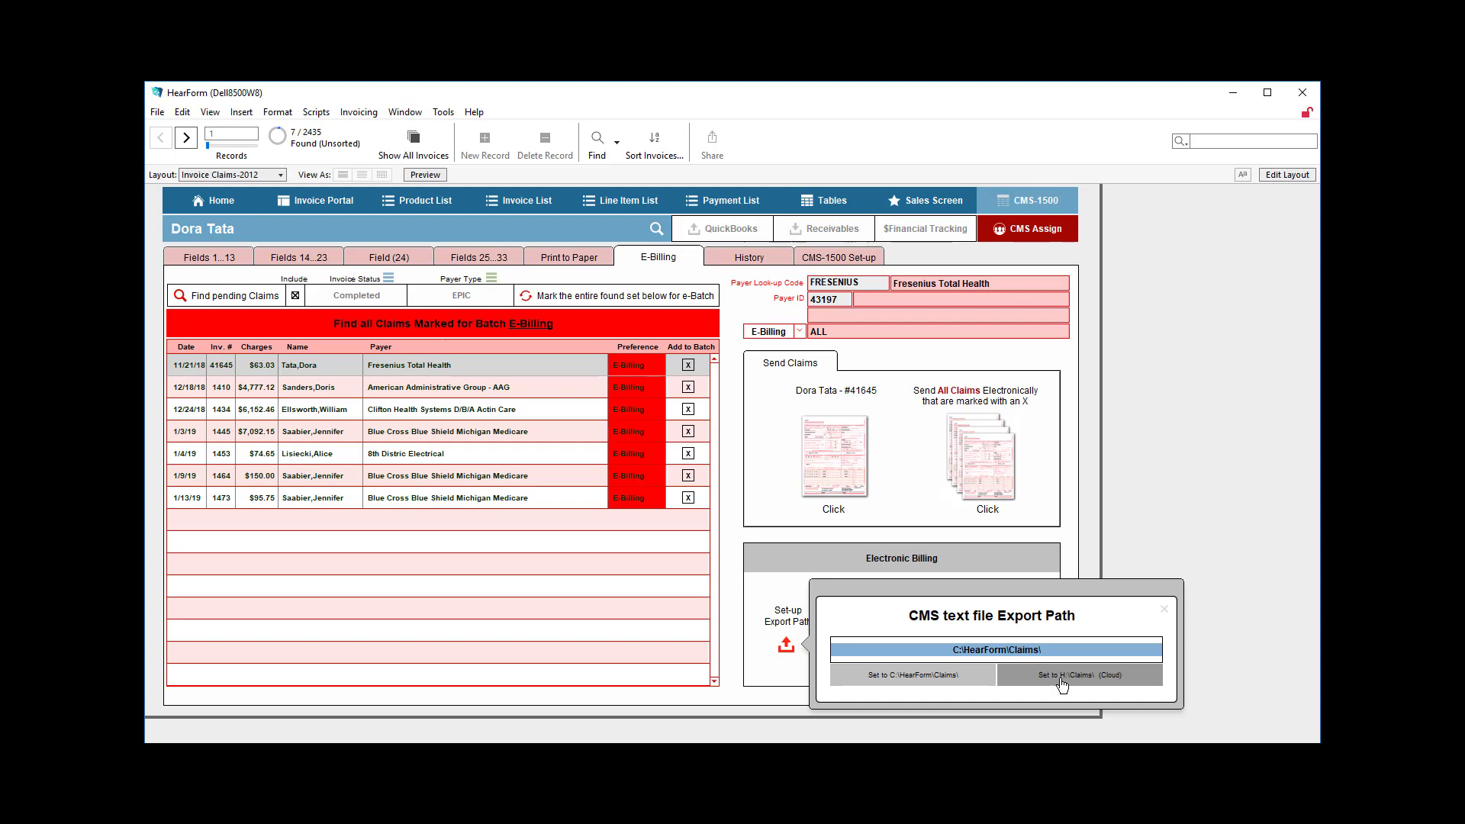
left_click(1062, 681)
left_click(932, 678)
left_click(1062, 650)
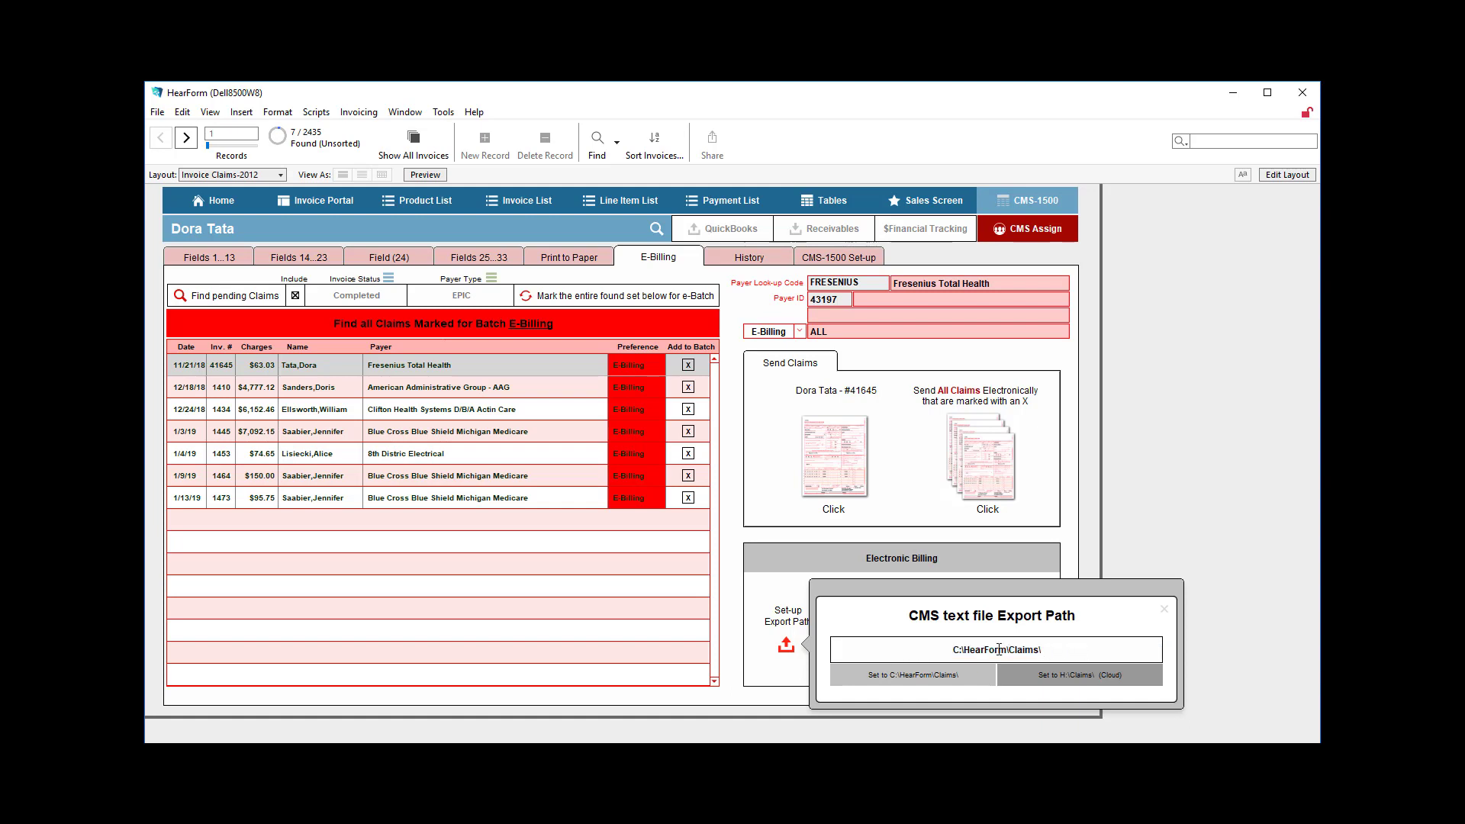
left_click_drag(961, 649, 832, 649)
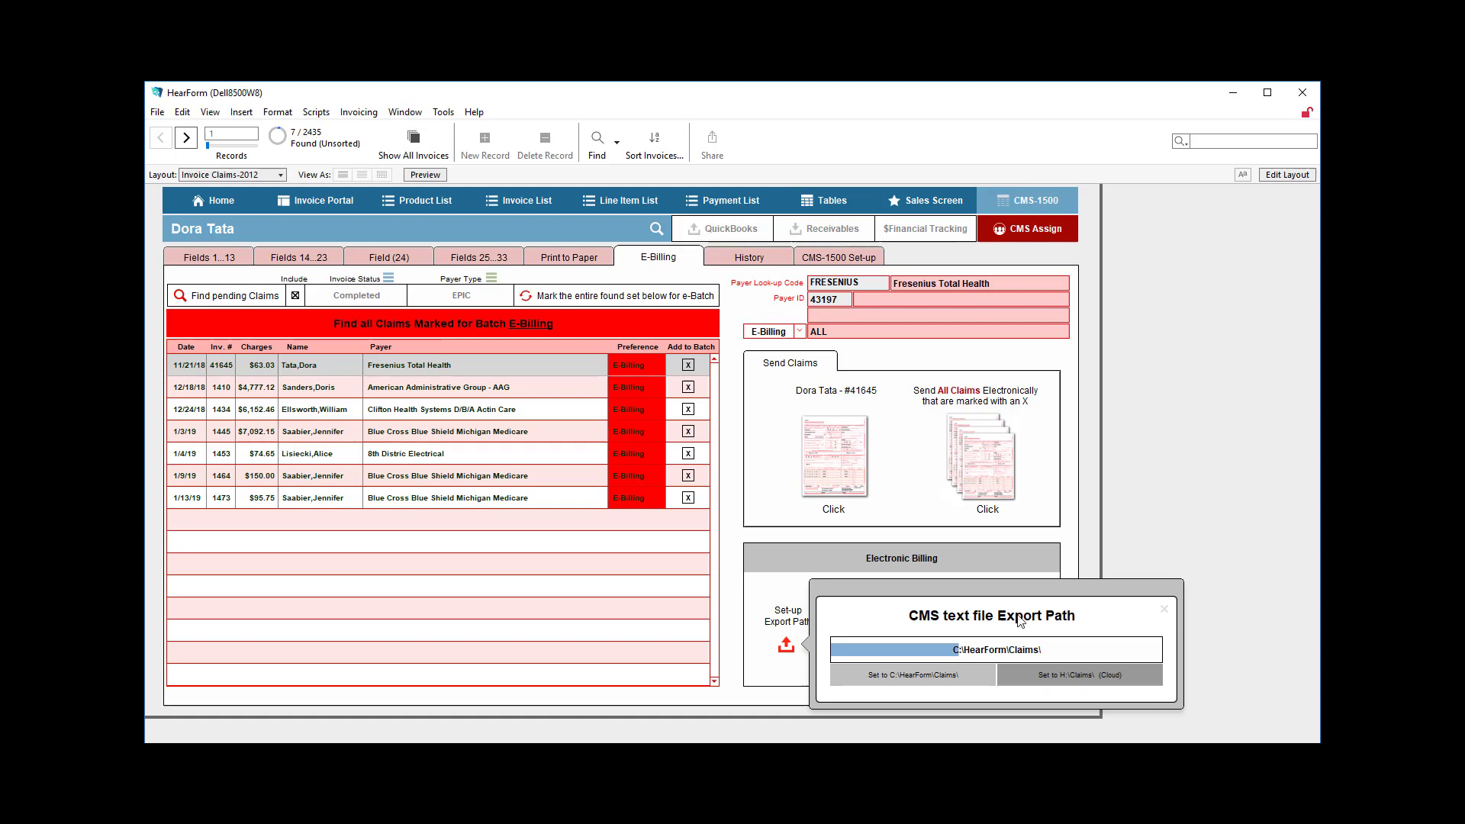
left_click(968, 656)
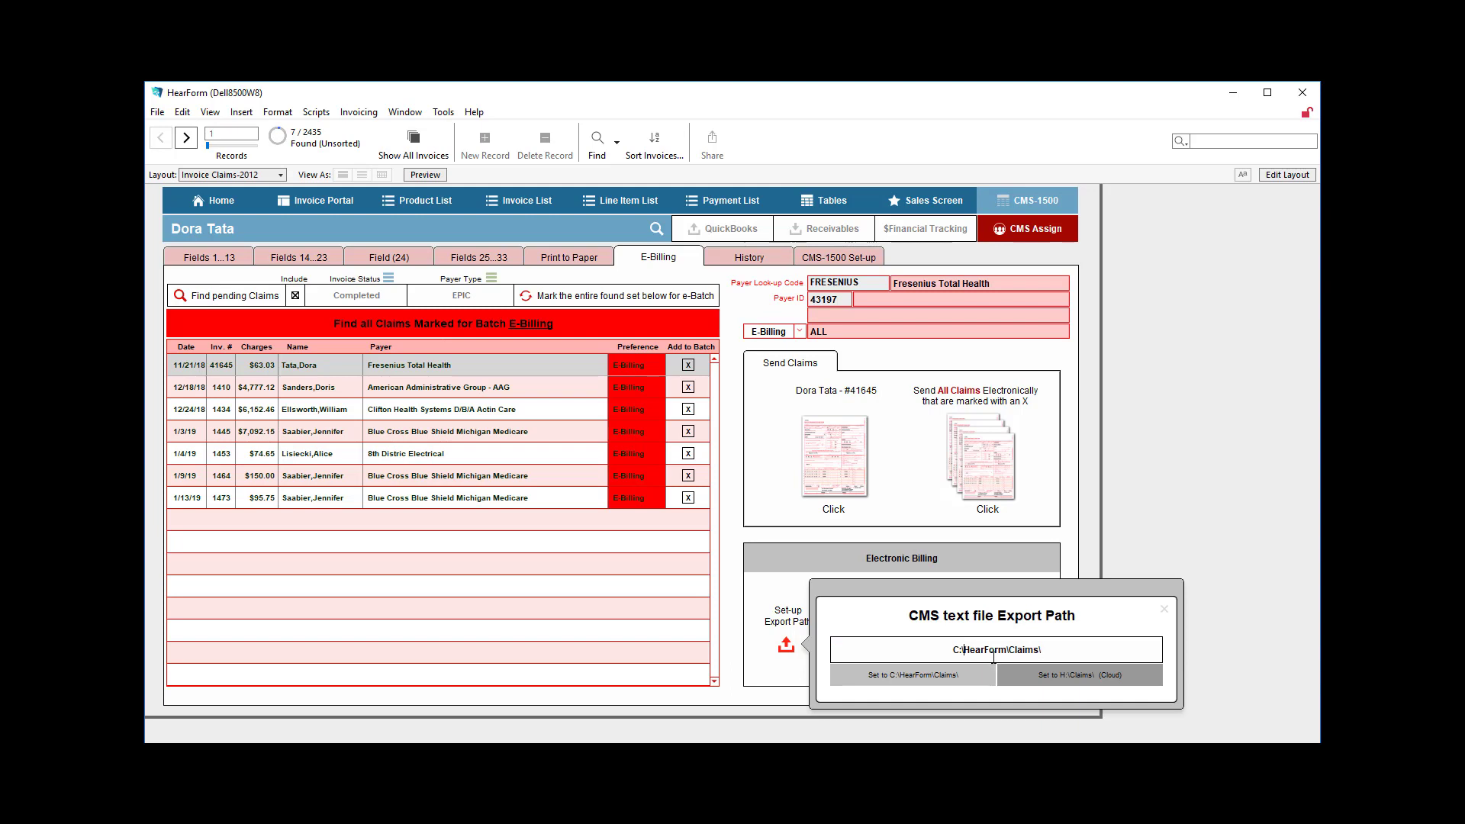
left_click(1064, 653)
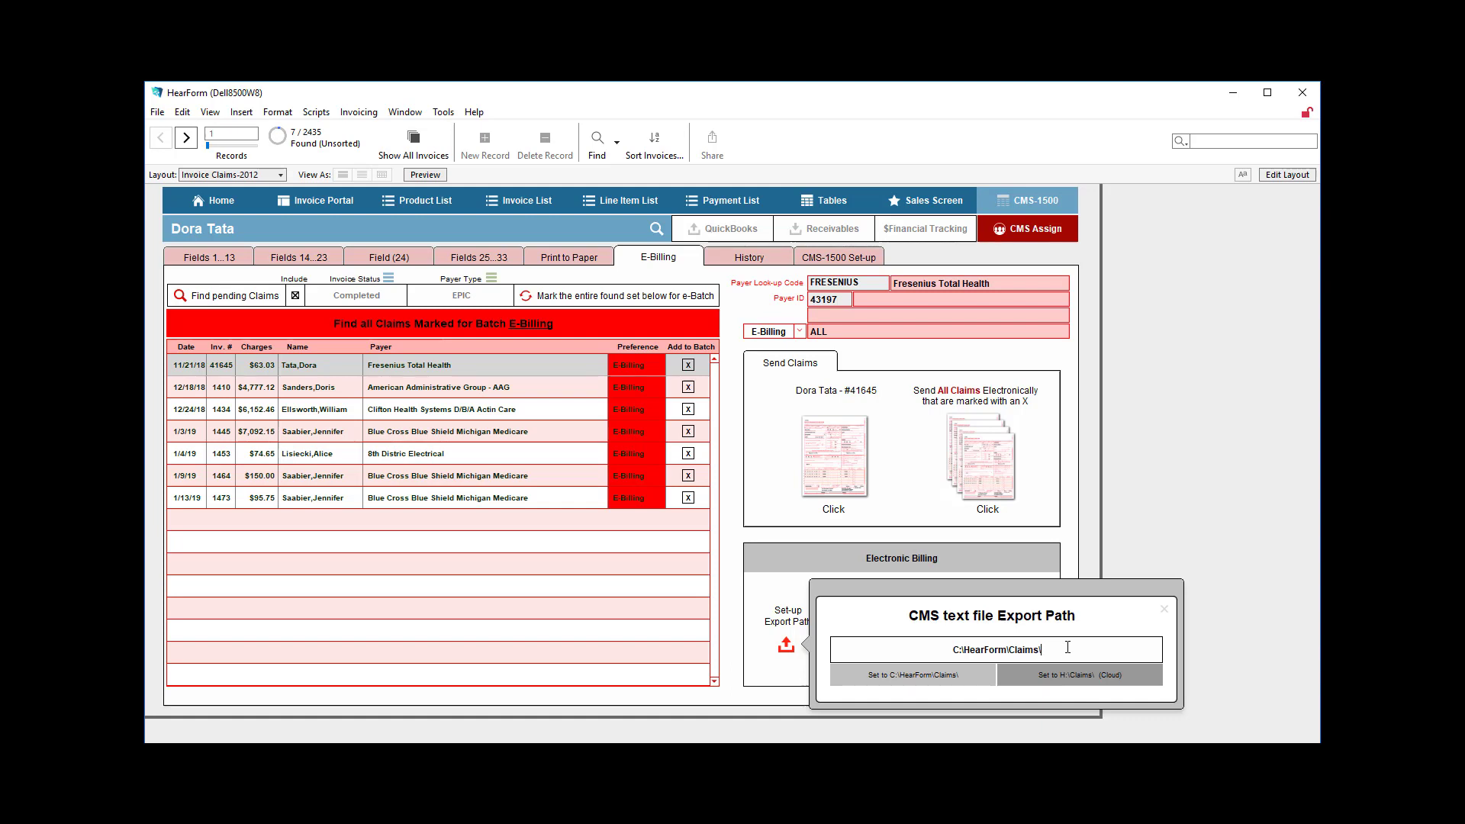
left_click(1164, 609)
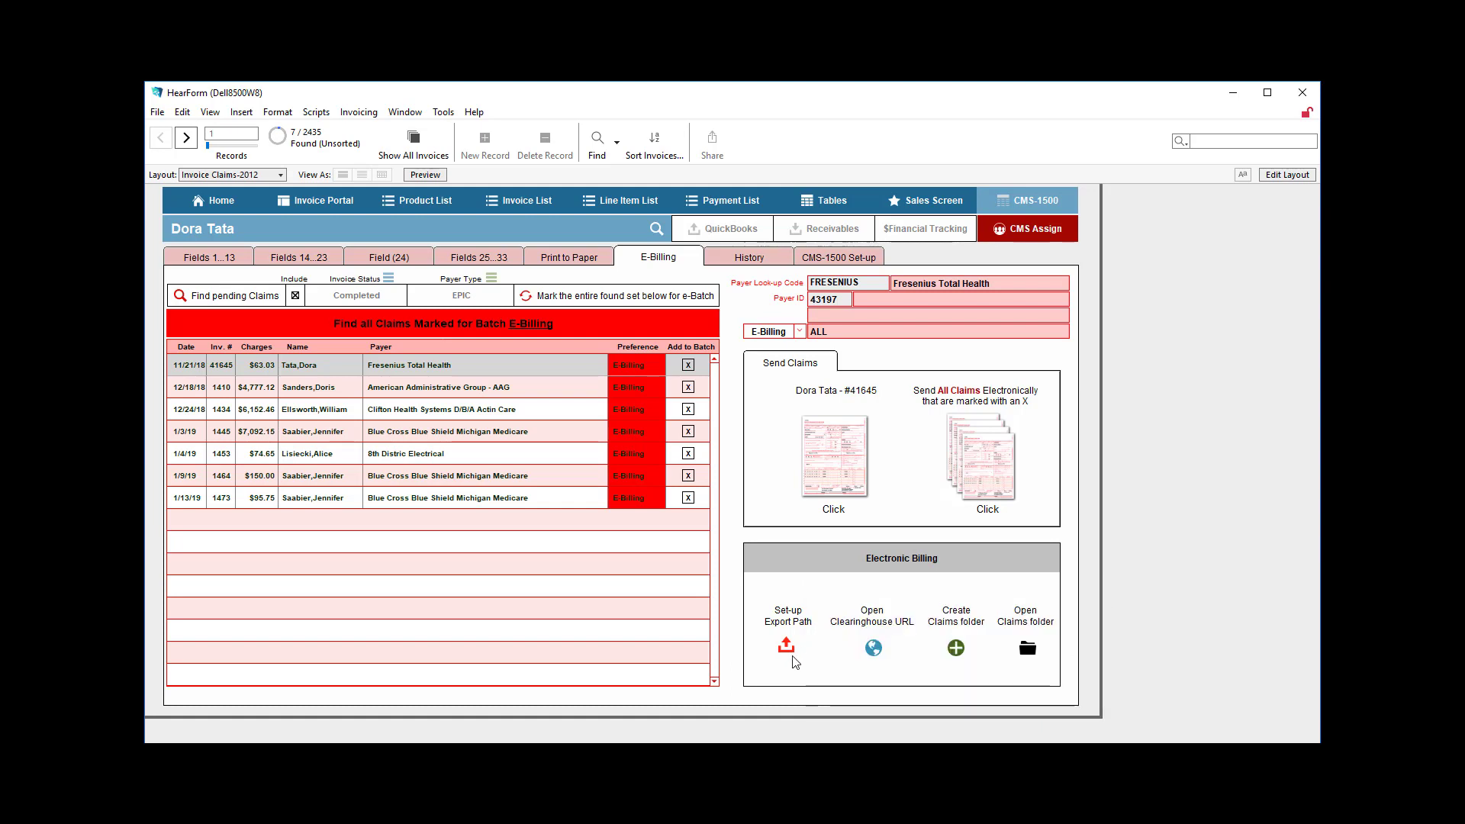
Step: Open the C:\HearForm\Claims folder, move its window aside and select the oldest claim file
left_click(1030, 653)
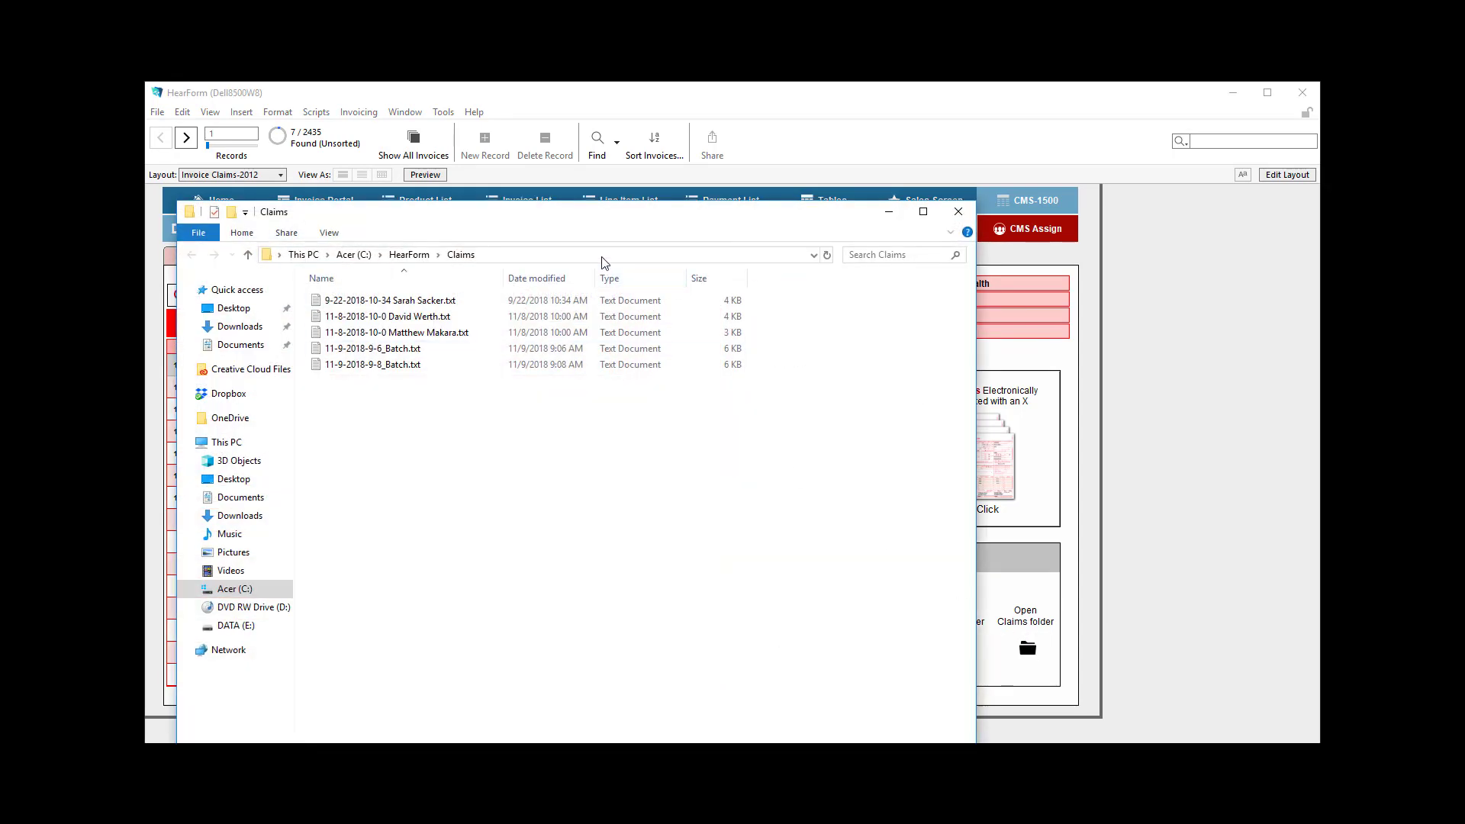
left_click_drag(608, 218, 814, 154)
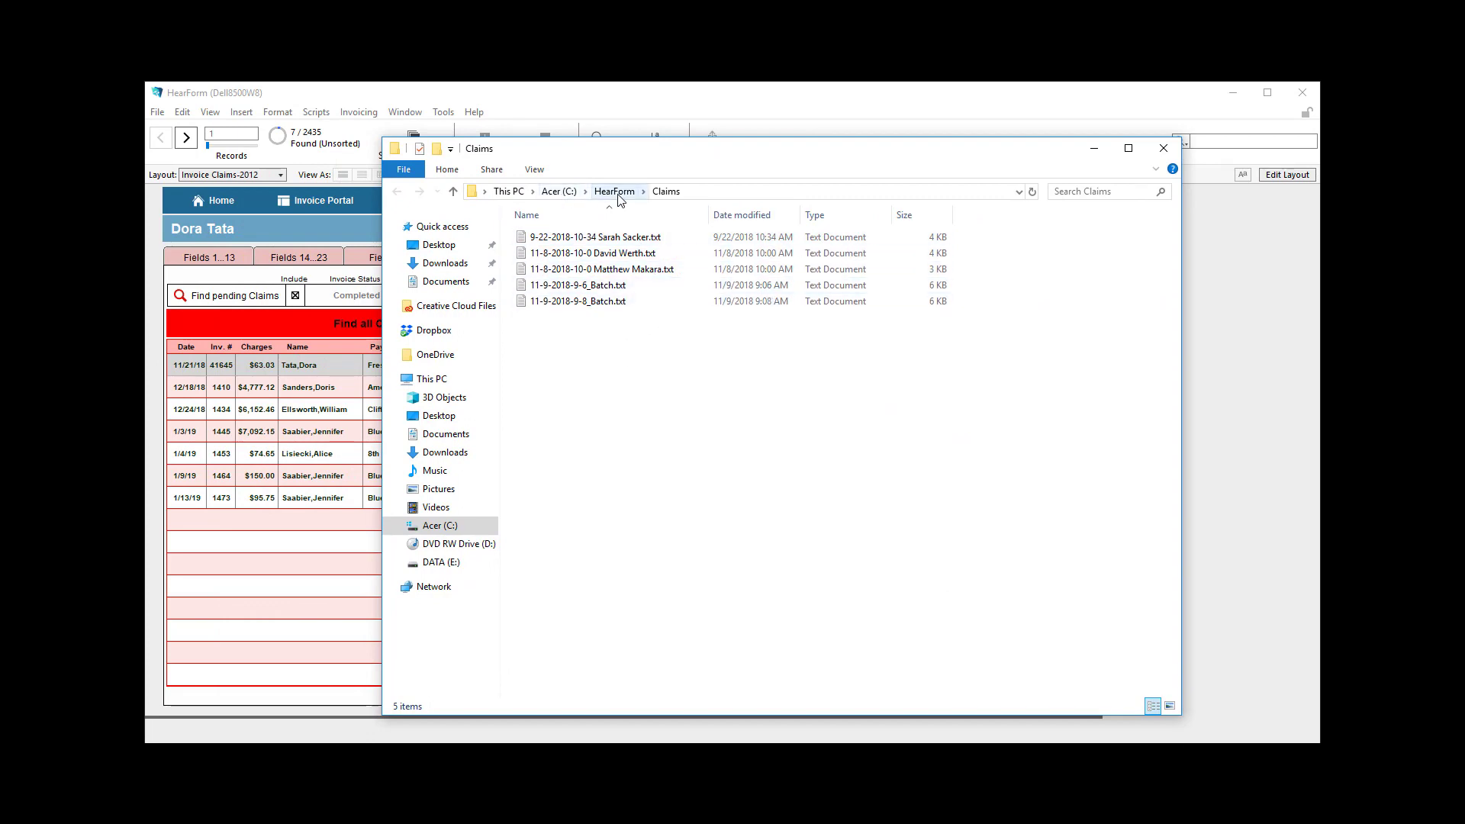
left_click(633, 239)
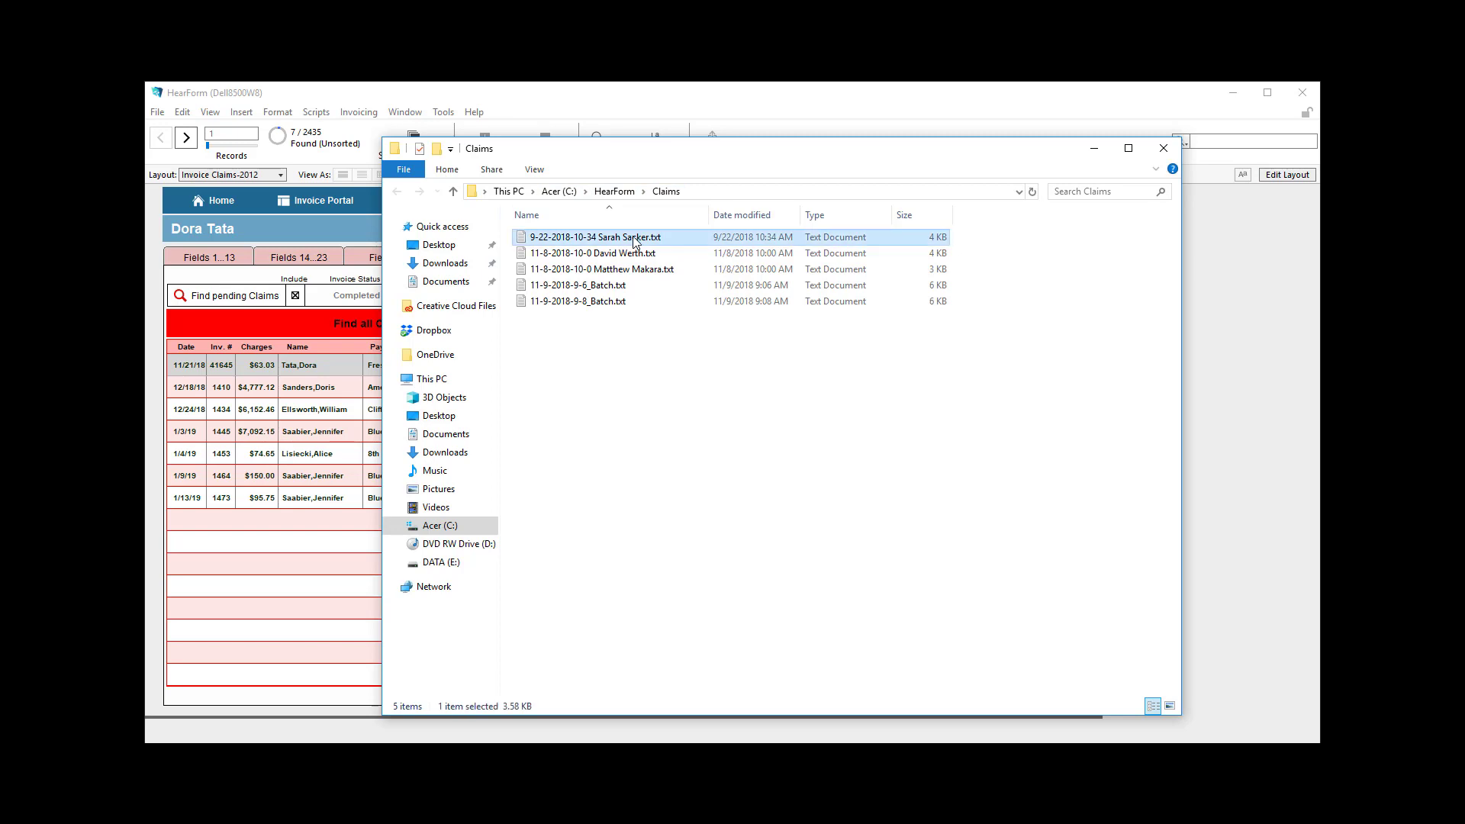
double_click(633, 239)
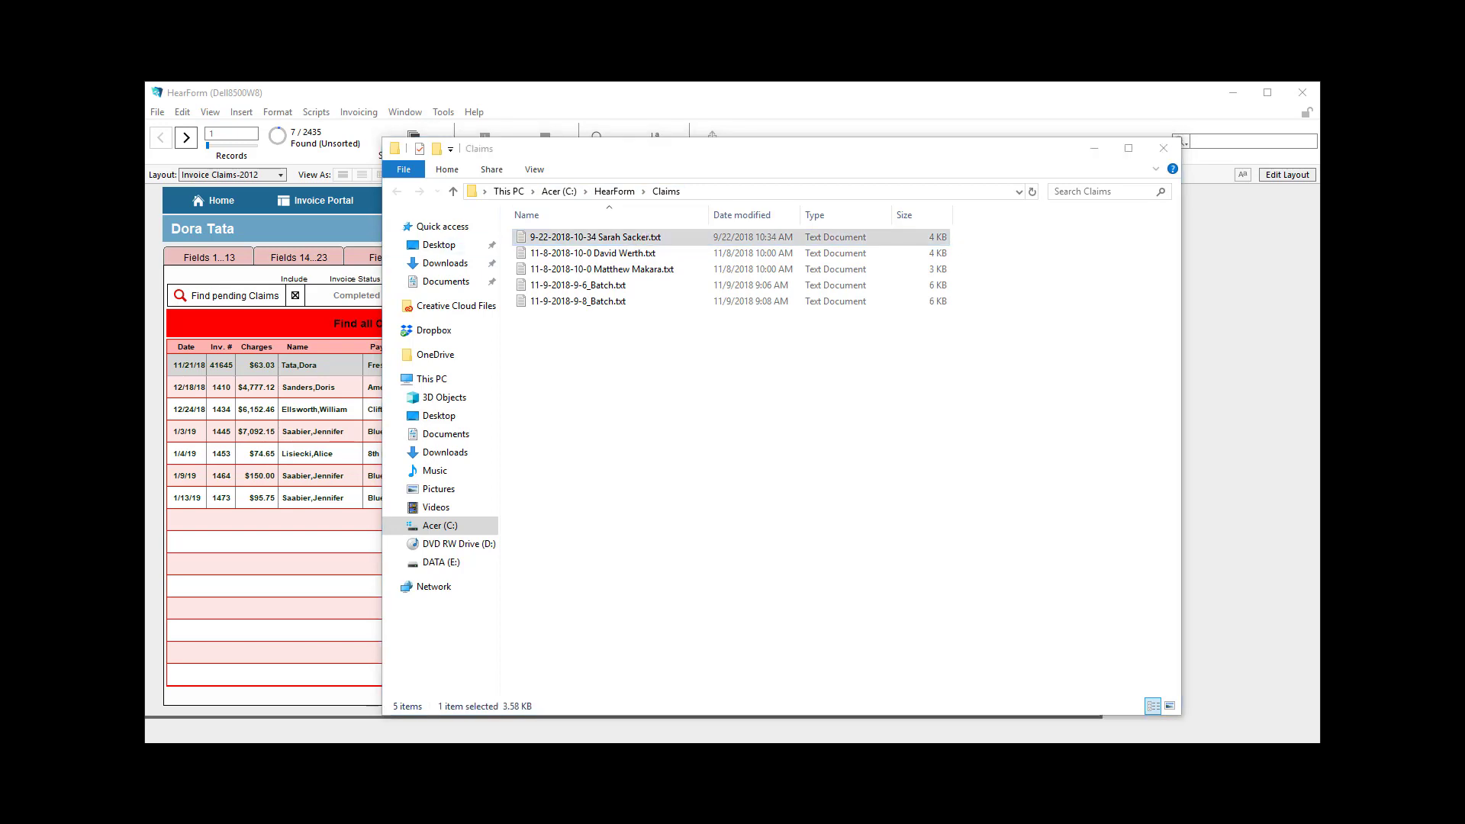
scroll(980, 344, "down", 5)
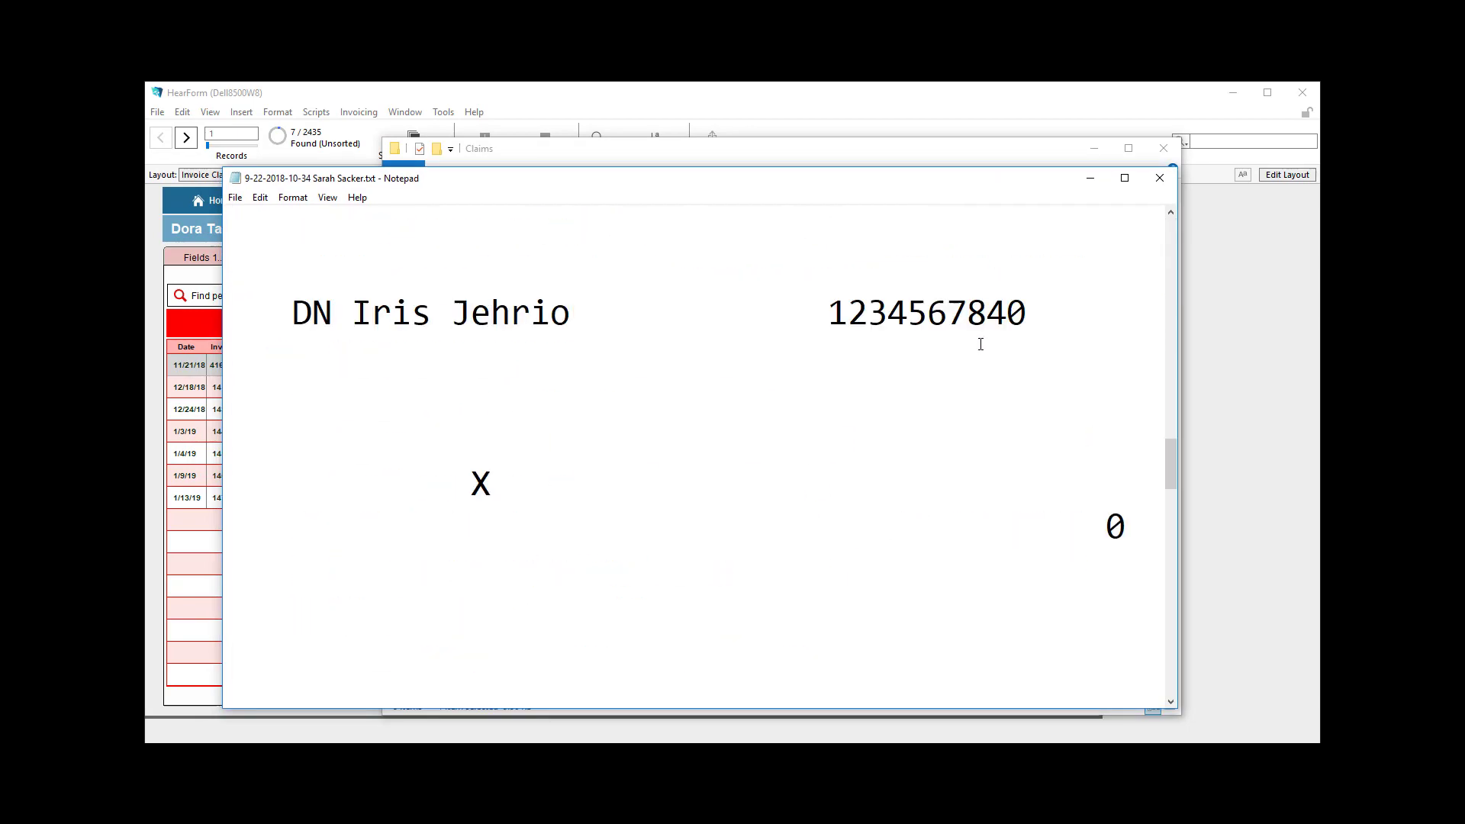
scroll(981, 344, "down", 4)
scroll(980, 343, "down", 3)
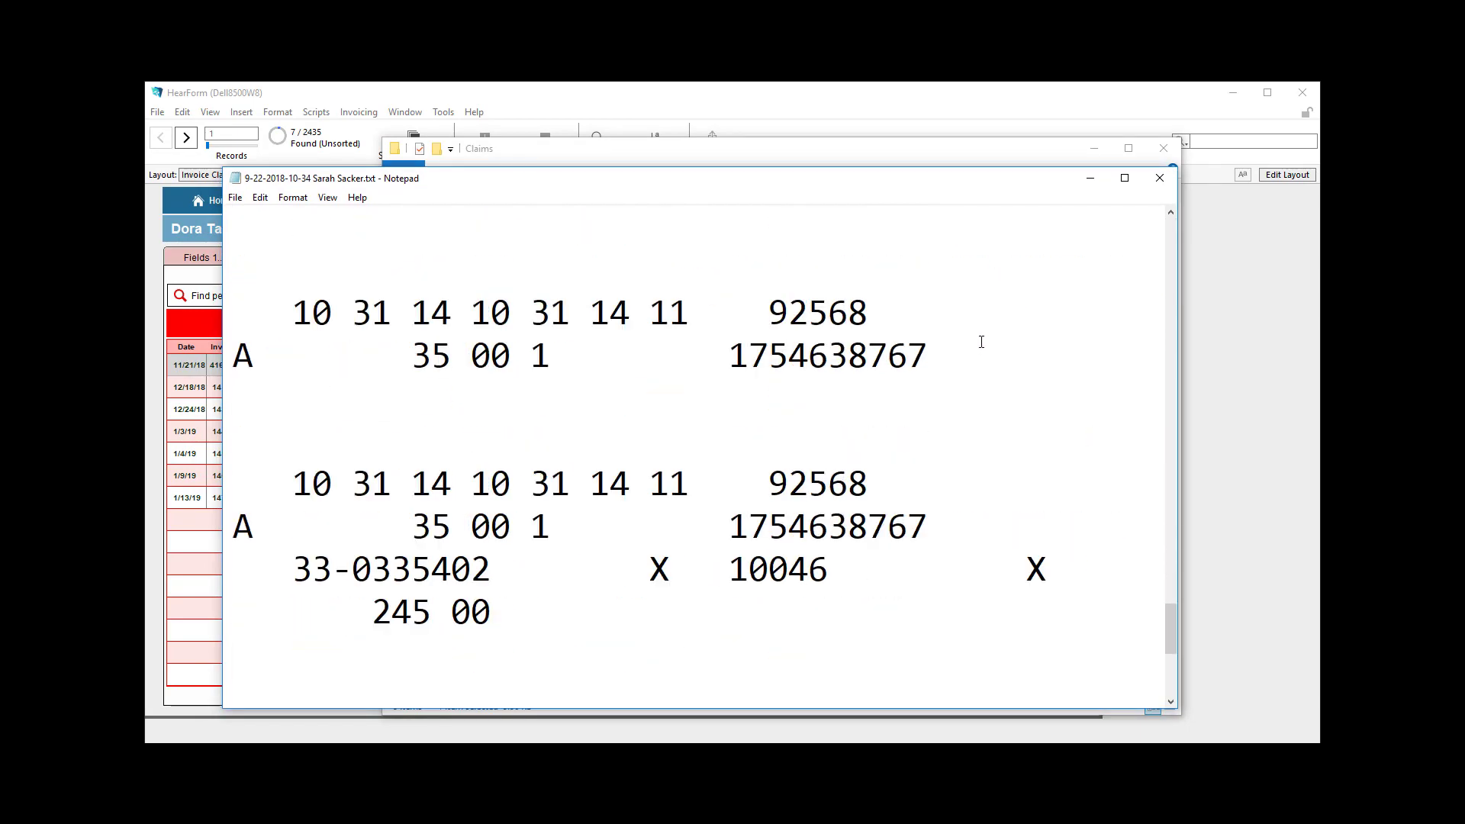
scroll(1091, 241, "up", 3)
left_click(1159, 177)
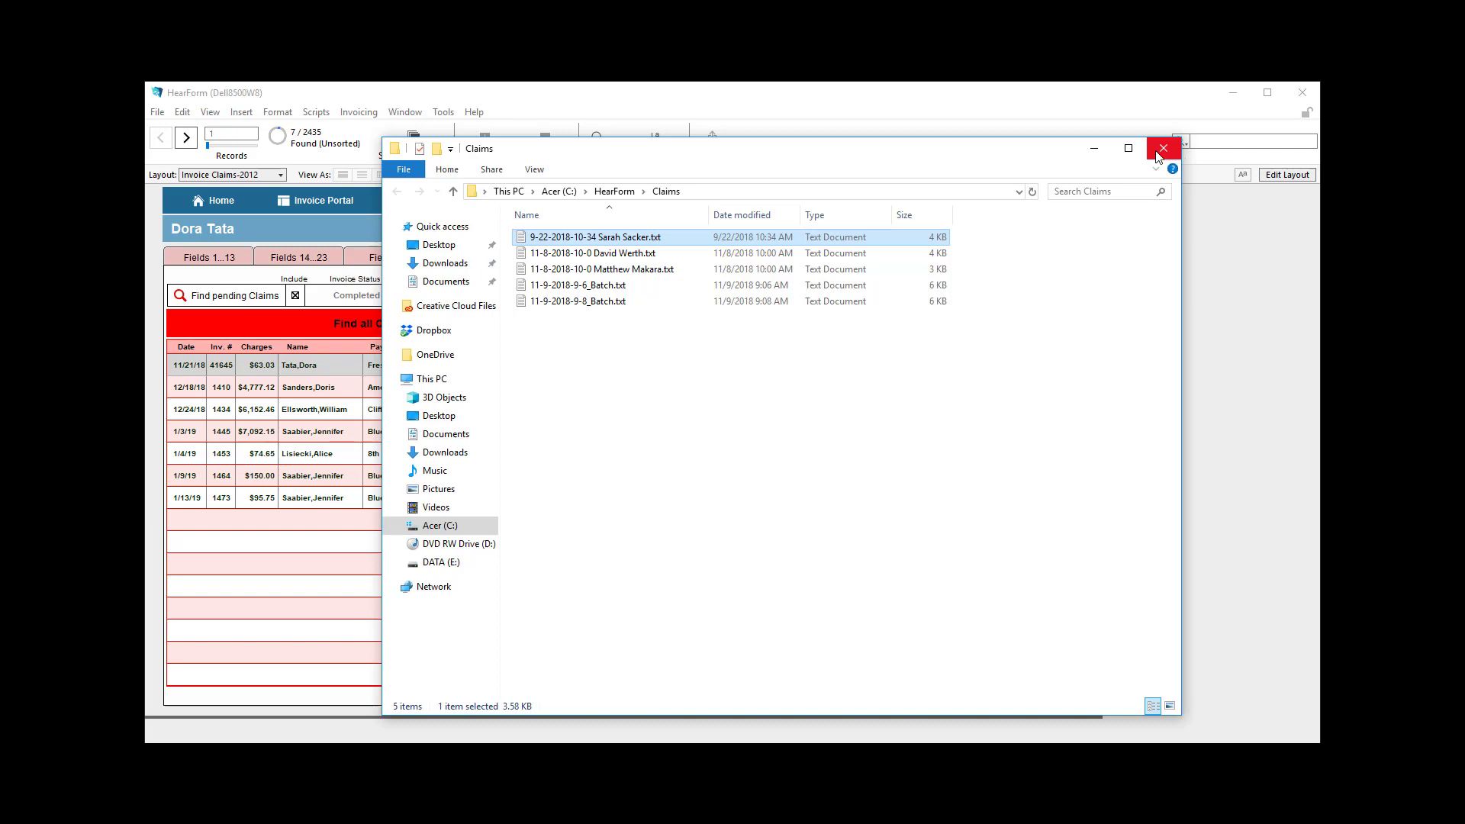
left_click(1161, 149)
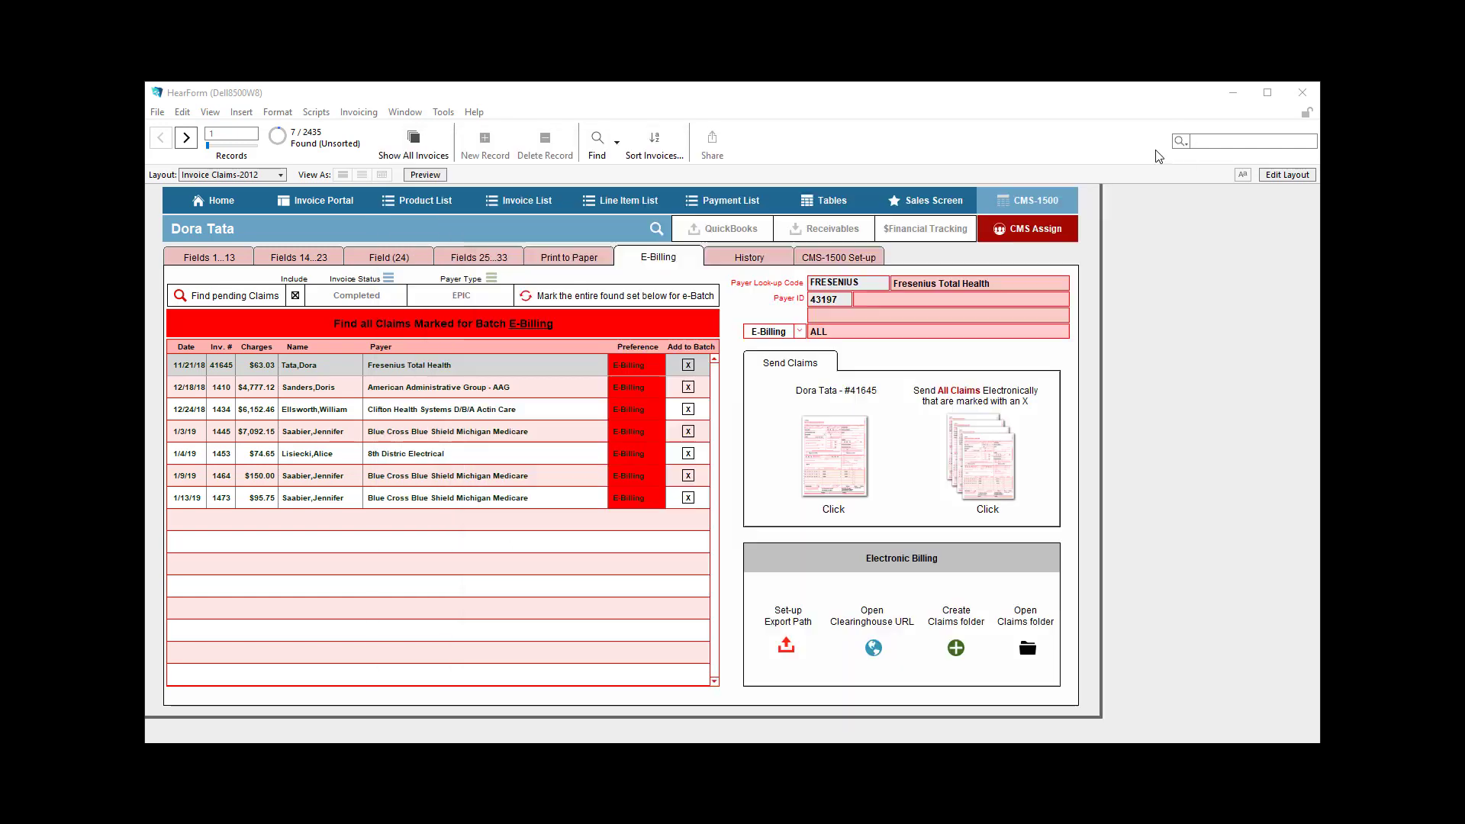
left_click(1027, 650)
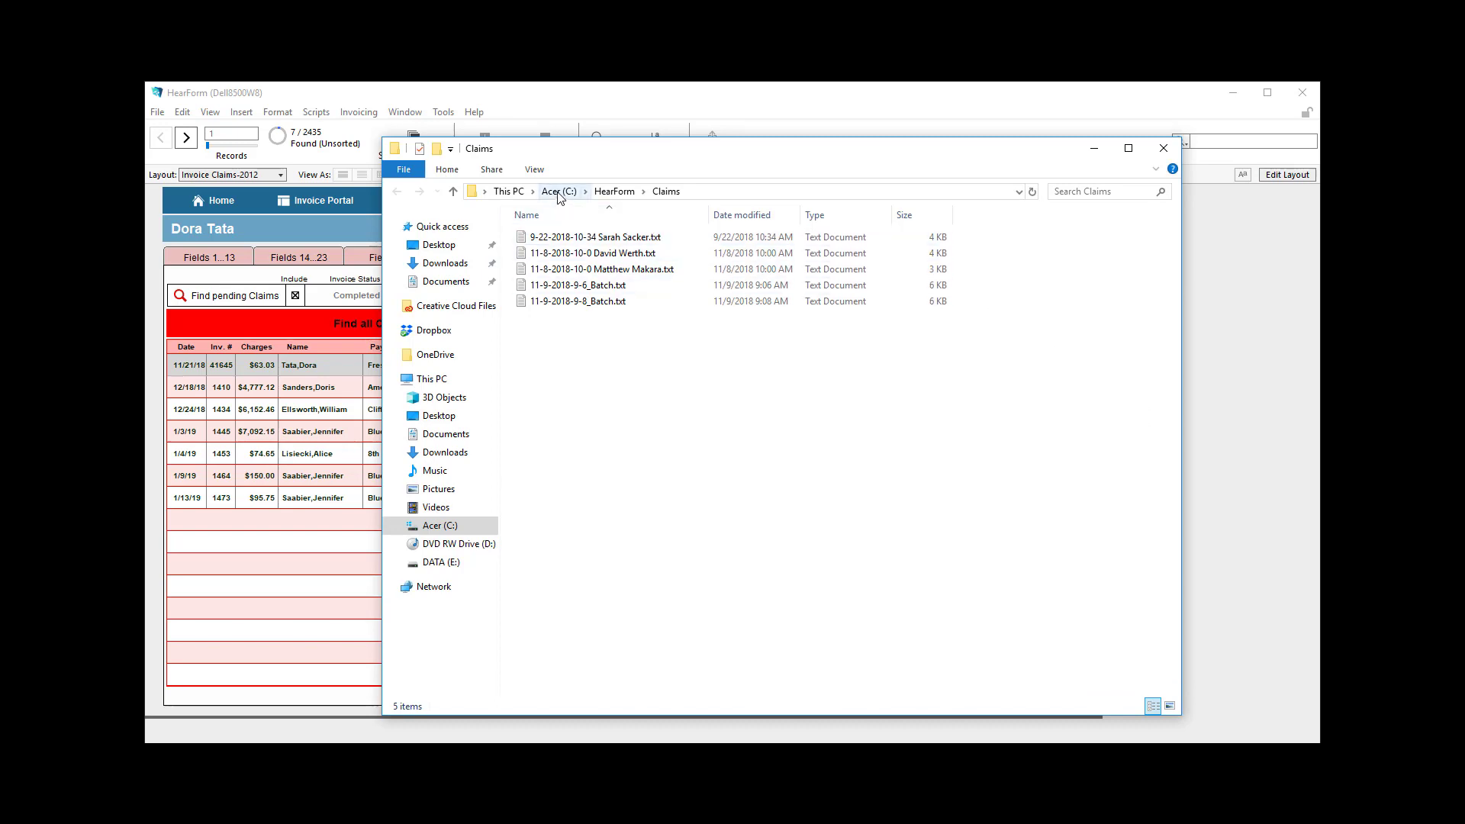
left_click_drag(558, 197, 598, 199)
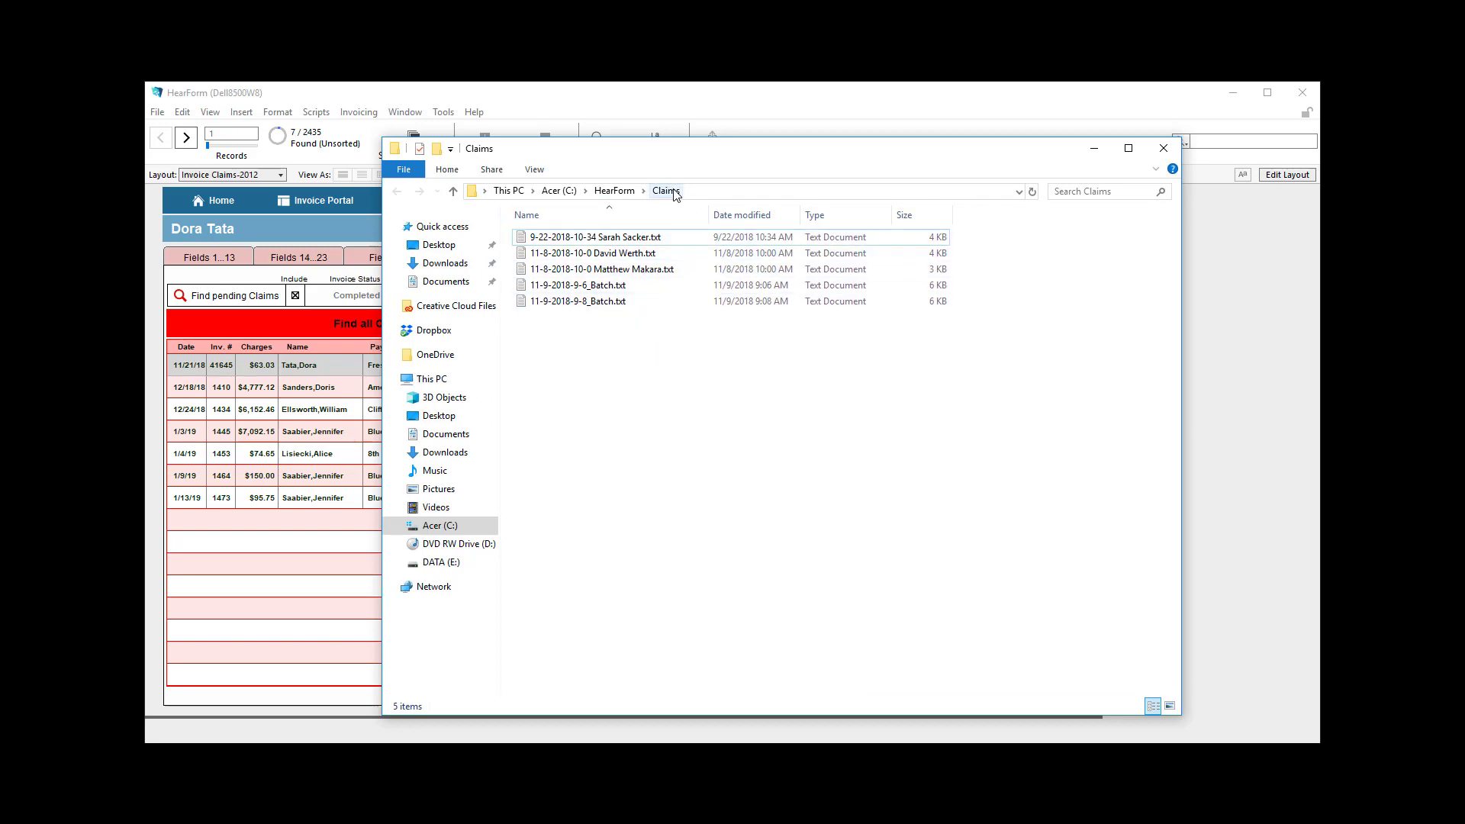
Step: Close Explorer and store the clearinghouse user name and password in HearForm
left_click(1163, 153)
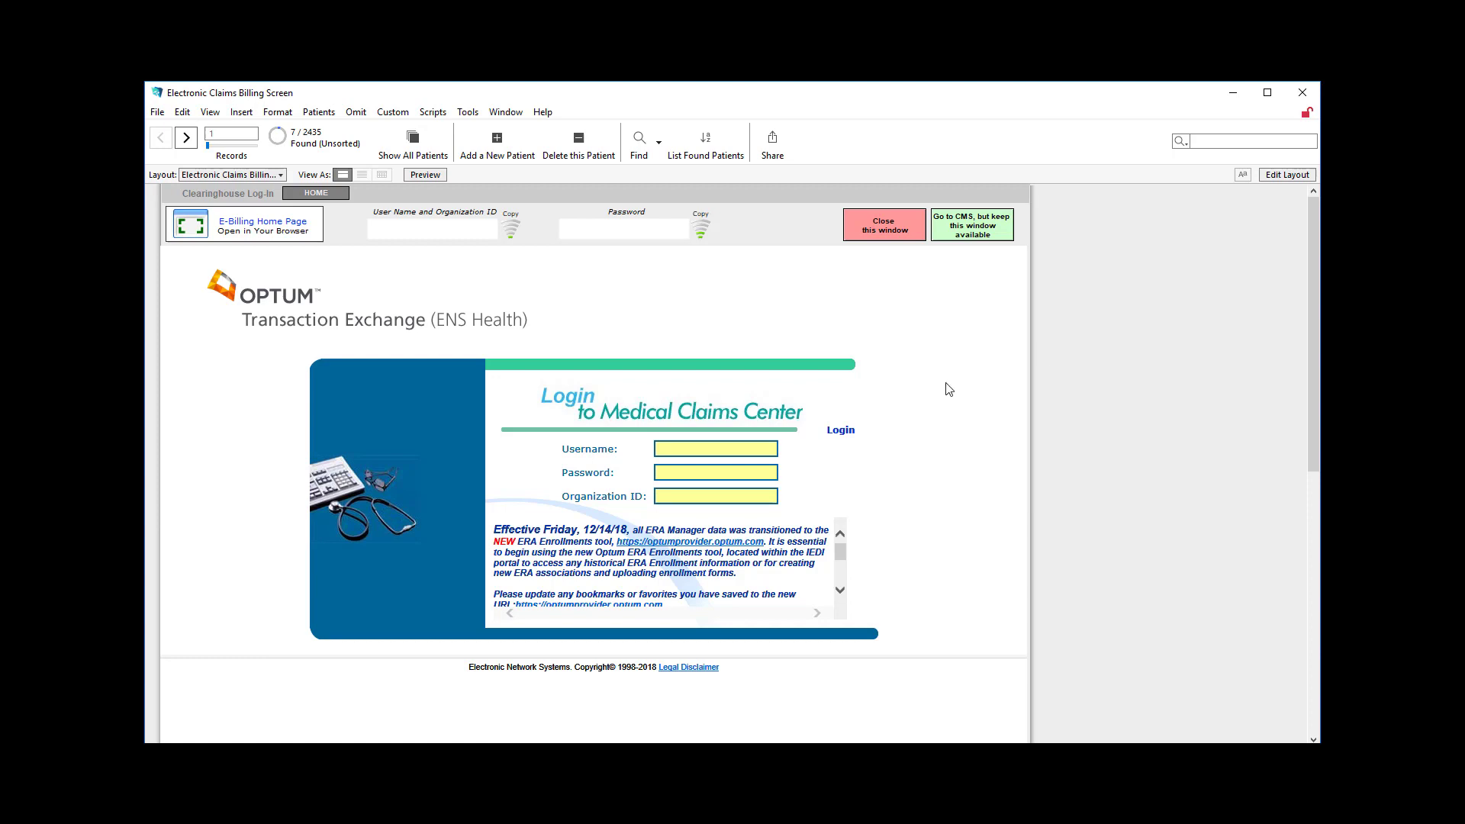
left_click(436, 232)
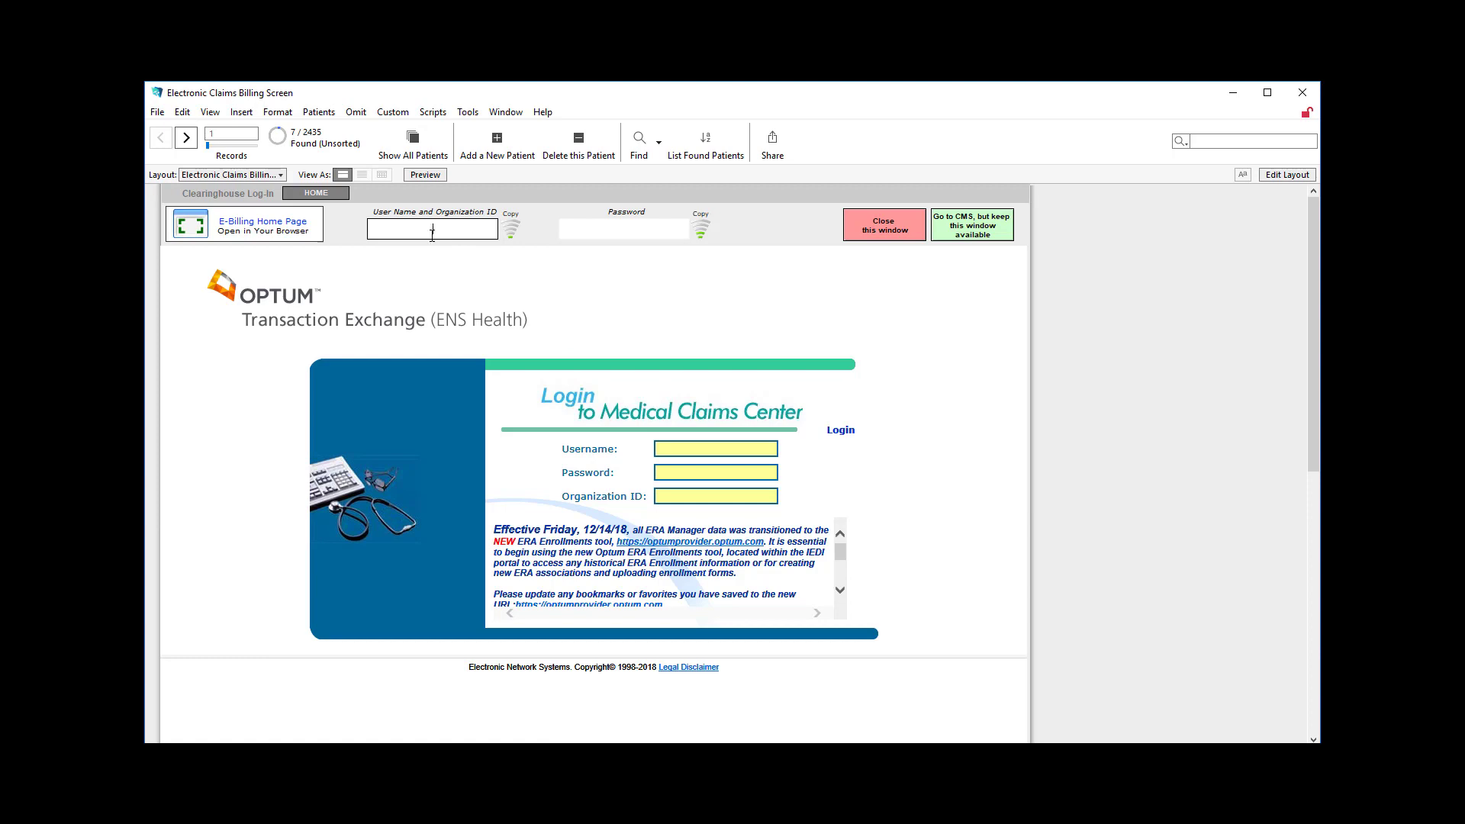
left_click(626, 237)
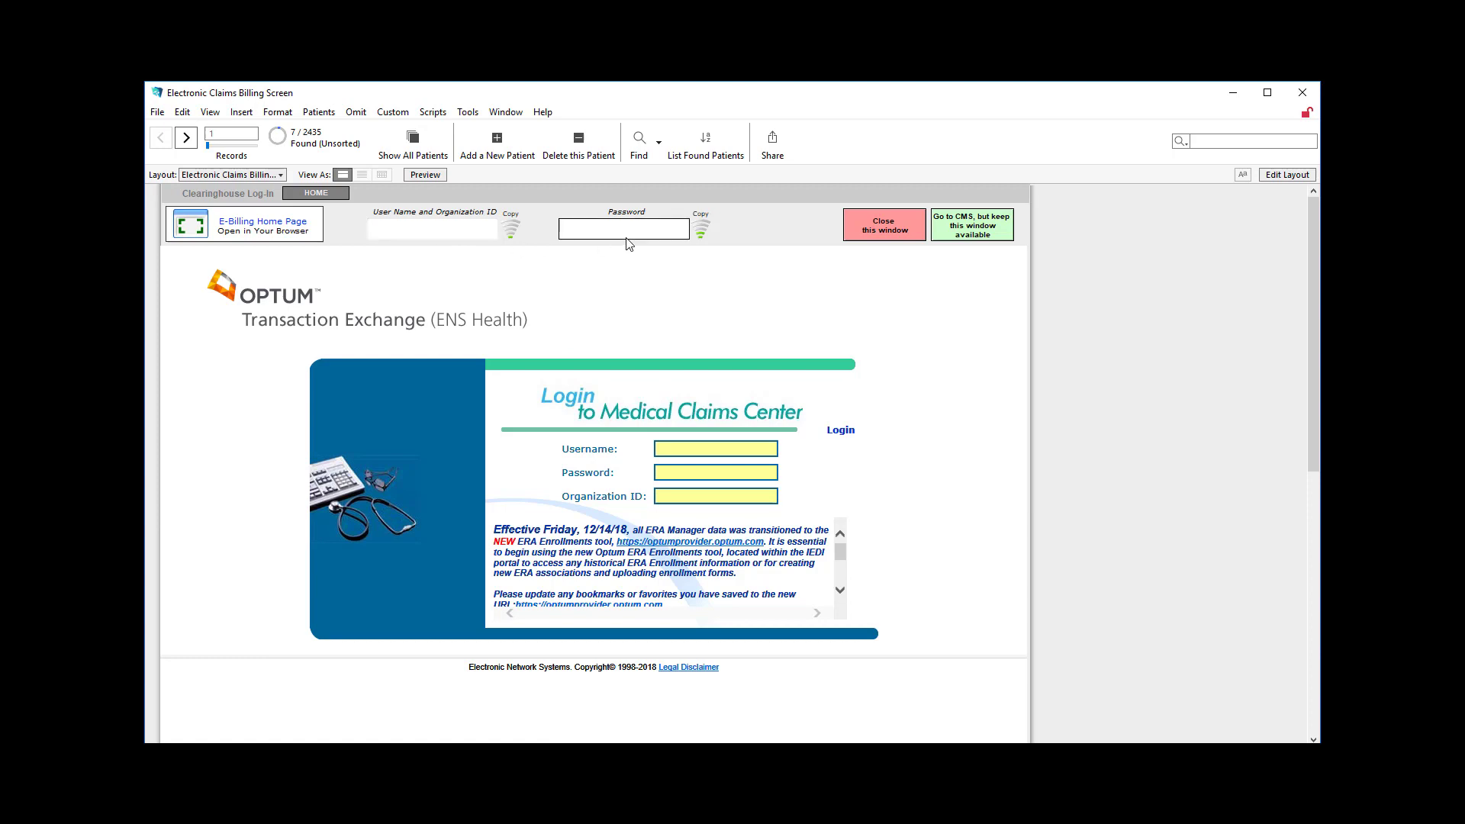
left_click(414, 229)
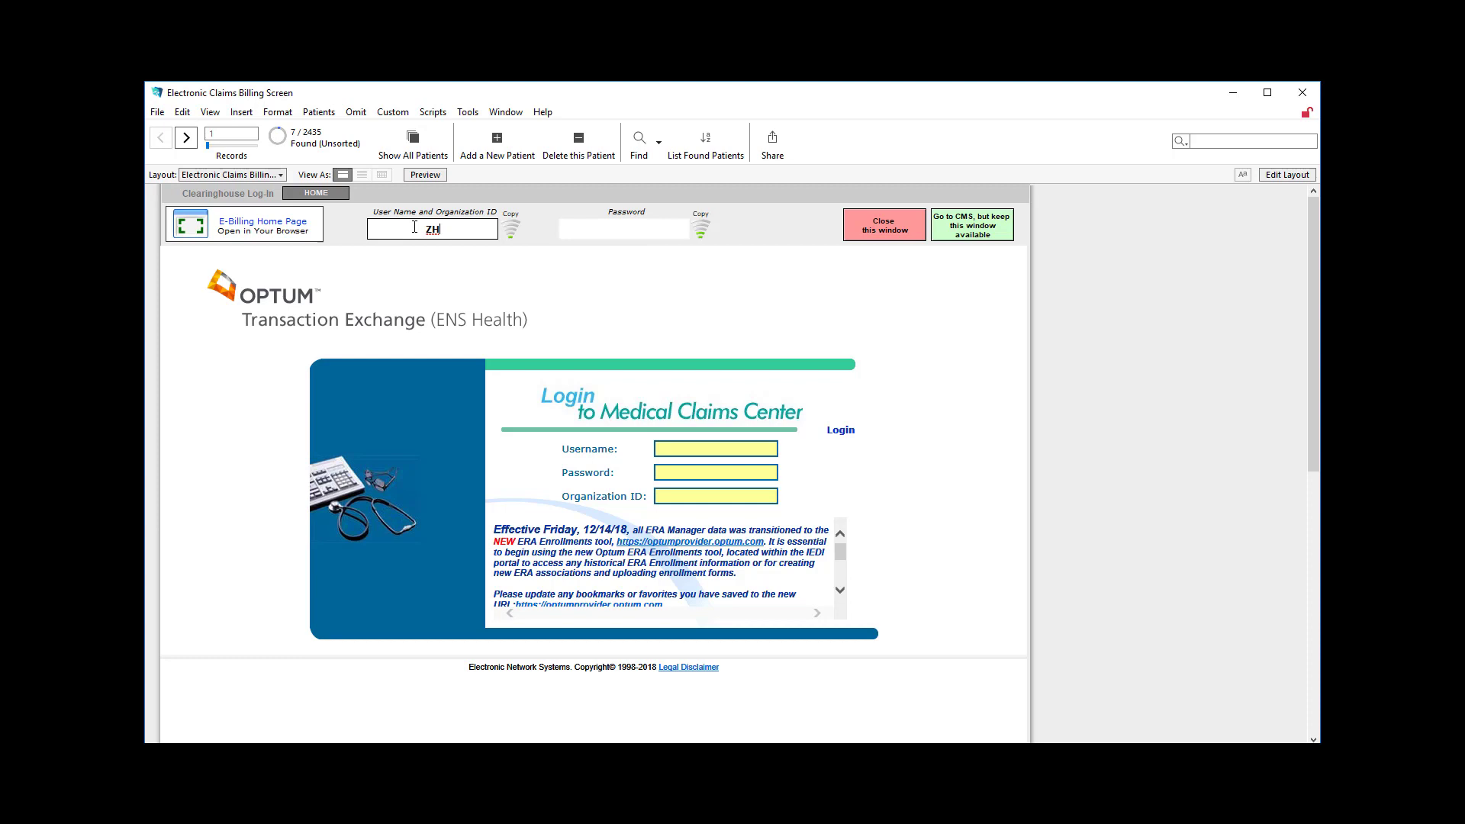
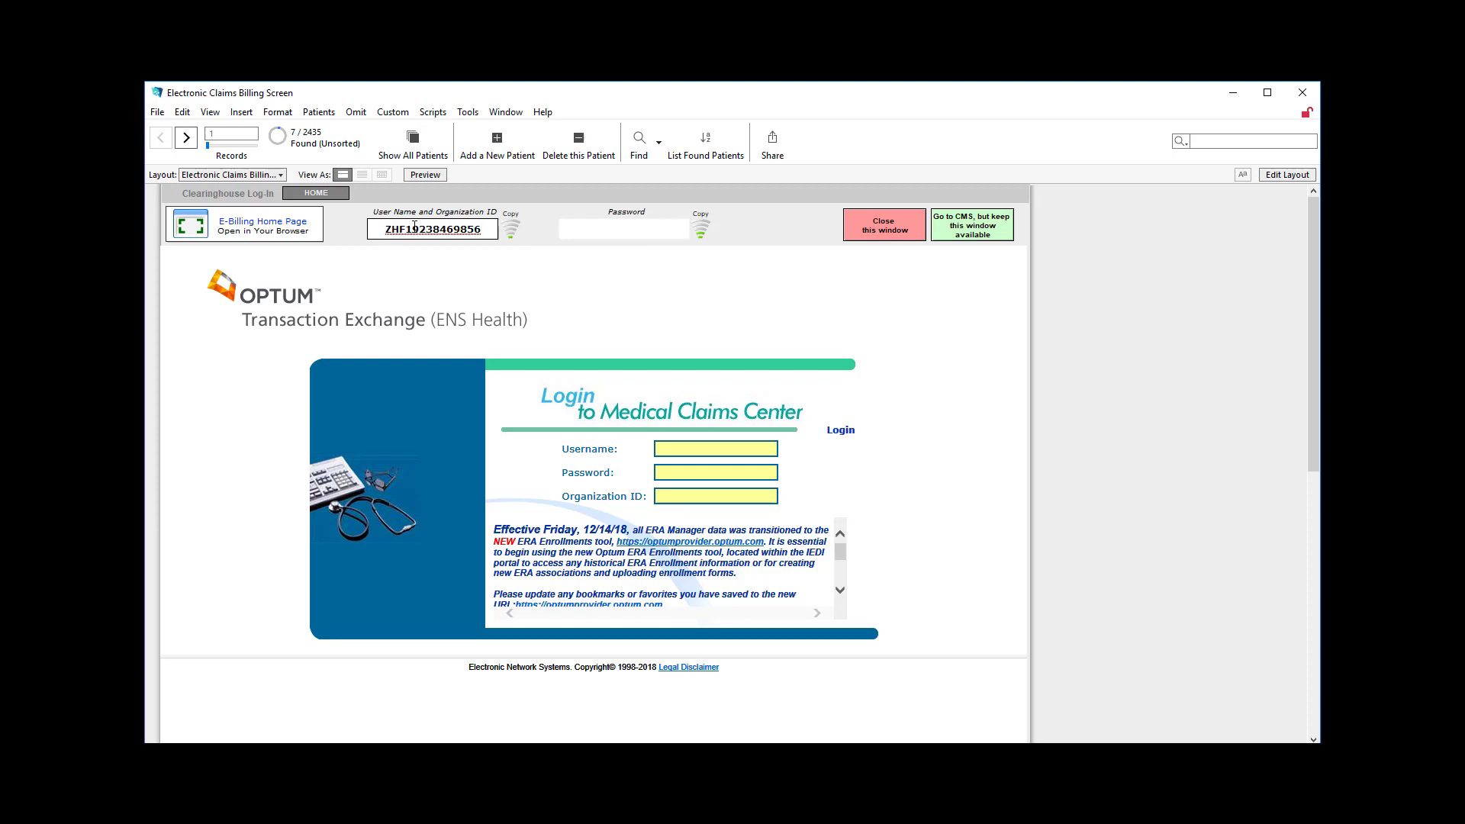
left_click(612, 229)
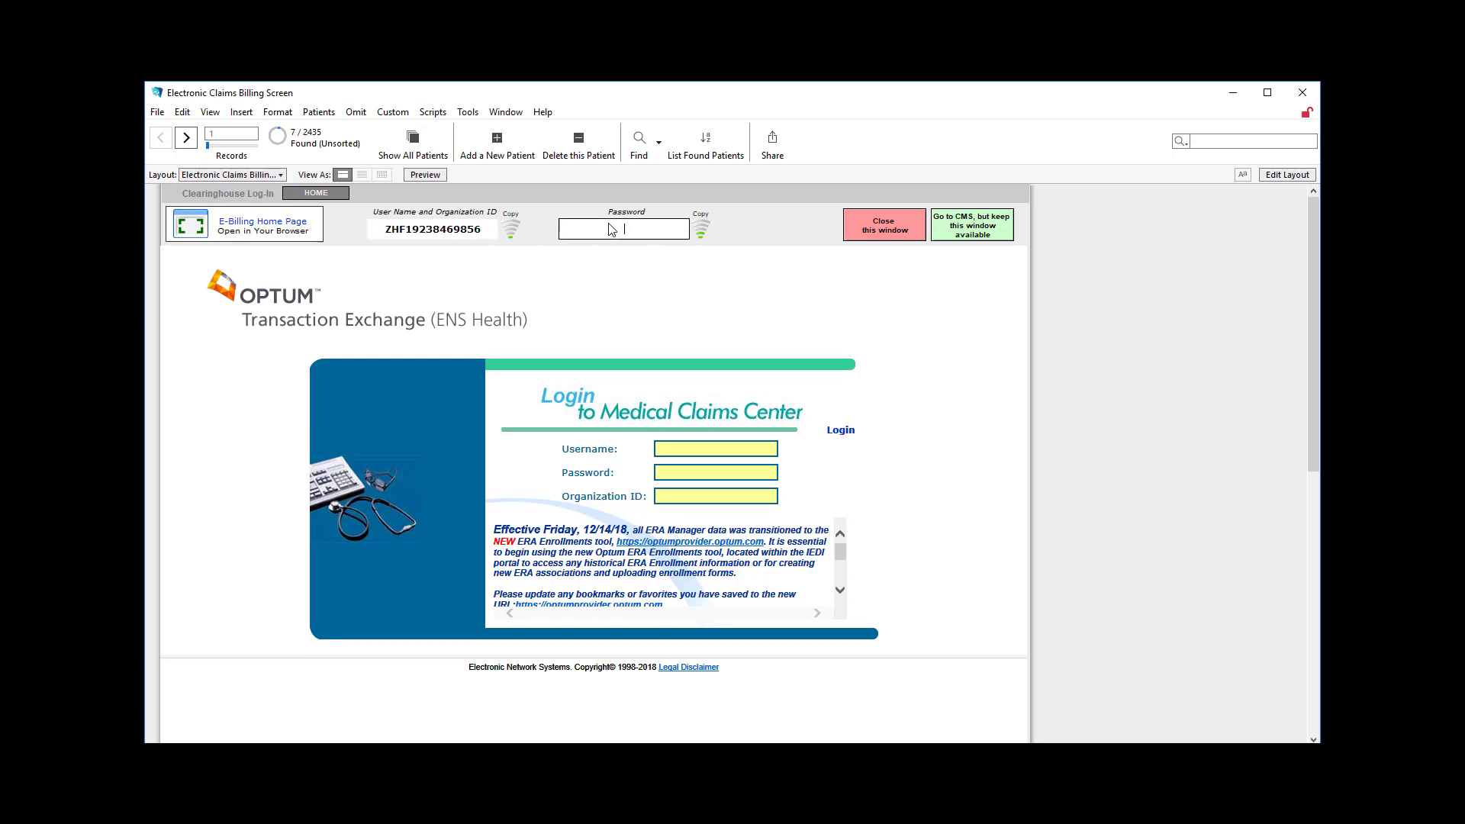
left_click(653, 283)
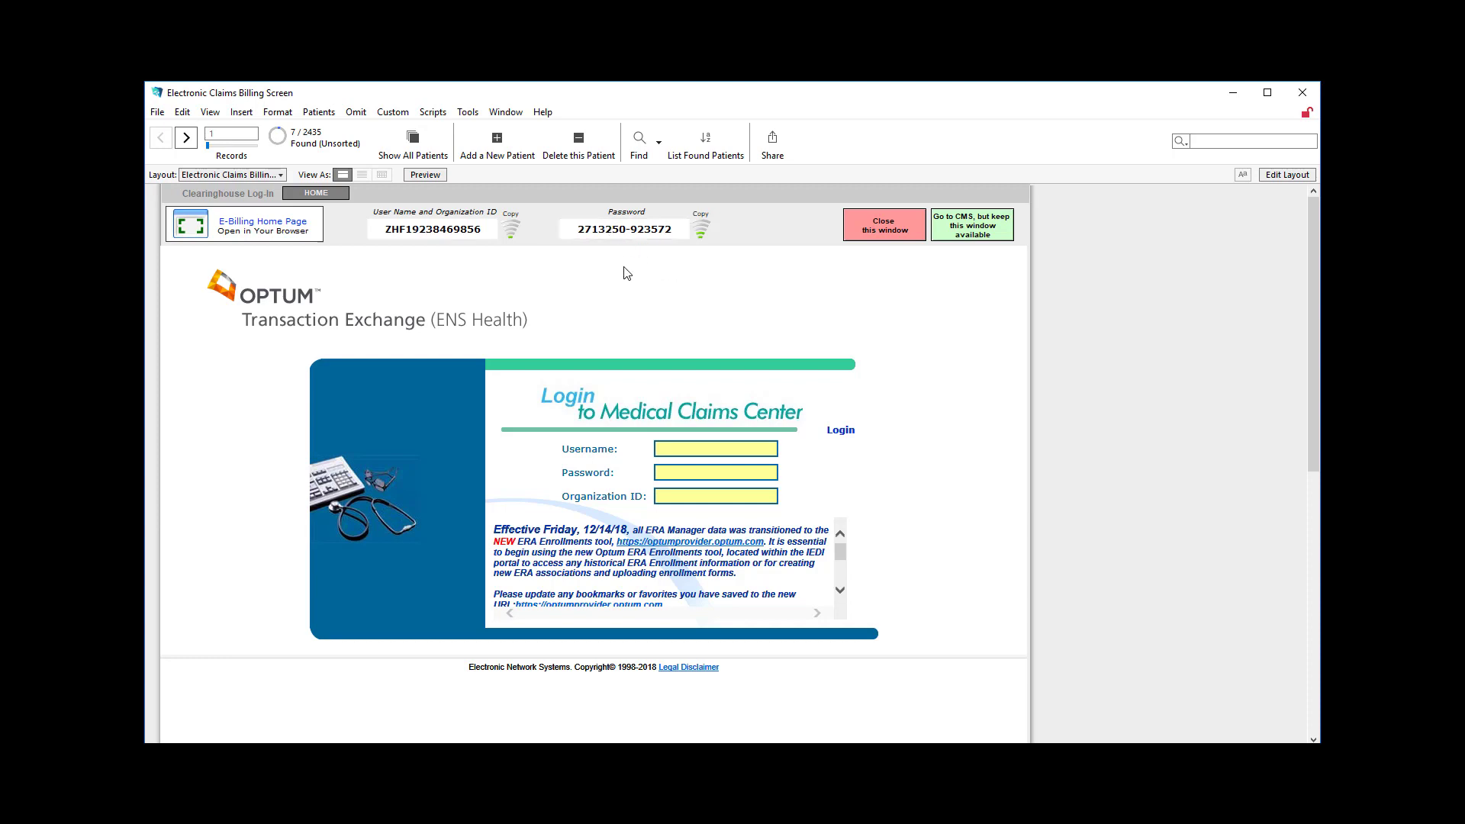
Step: Copy the stored user name and password into the Optum login page fields
left_click(511, 238)
left_click(687, 449)
key("ctrl+v")
left_click(700, 229)
left_click(715, 471)
key("ctrl+v")
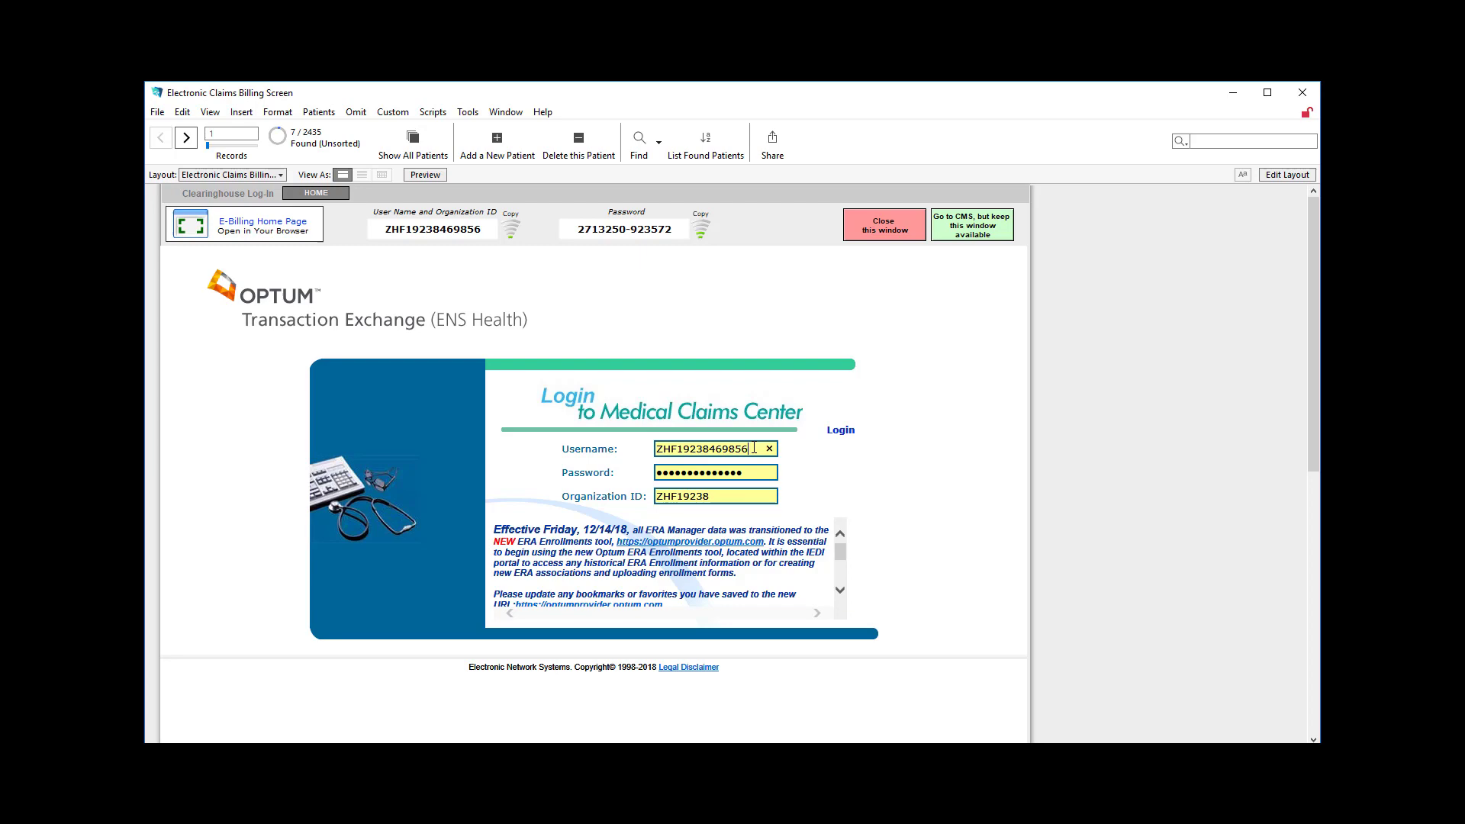
Step: Close the clearinghouse window, create the Claims folder and acknowledge the confirmation
left_click(899, 245)
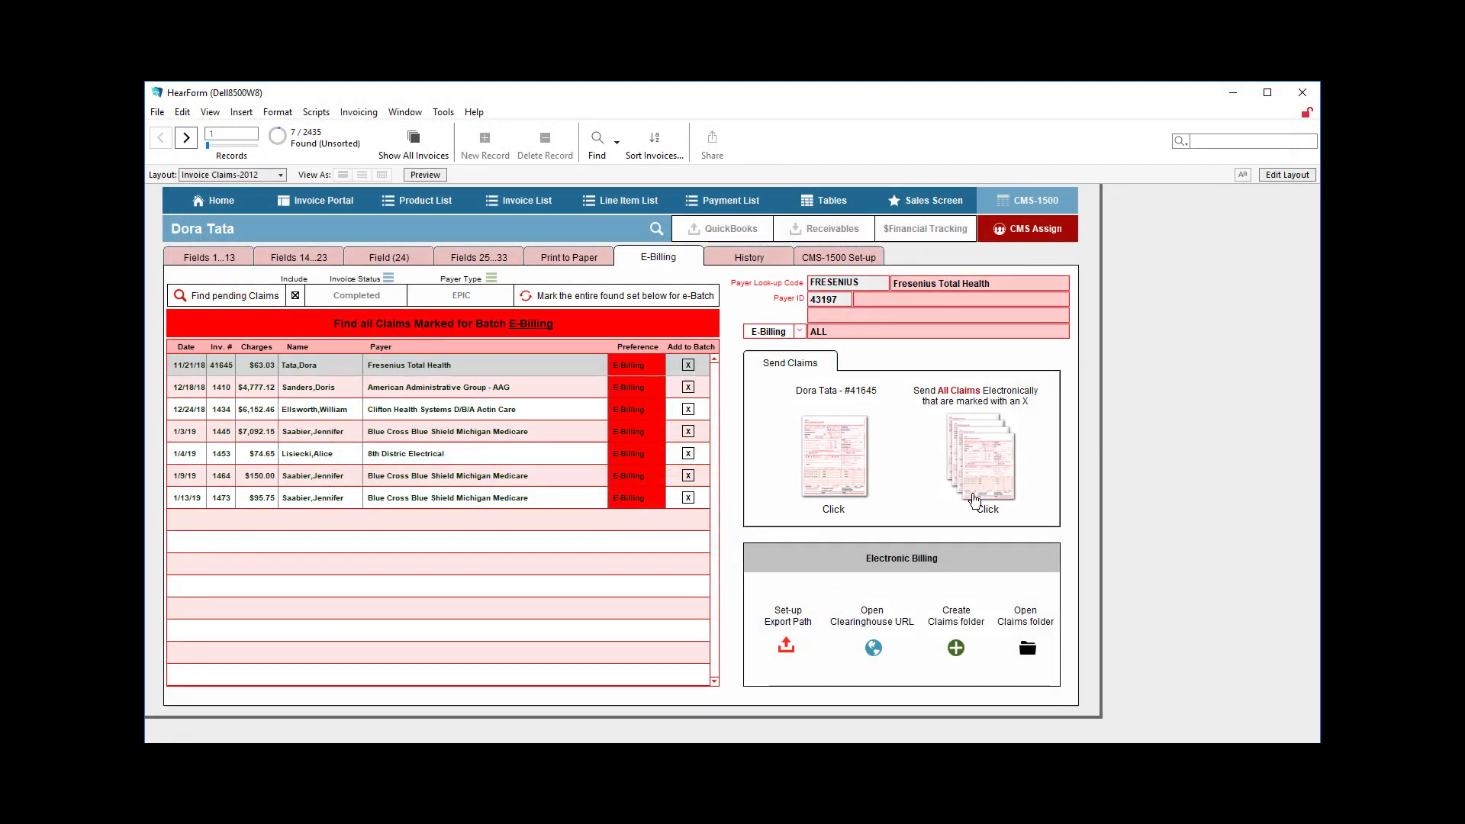
left_click(958, 648)
left_click(956, 647)
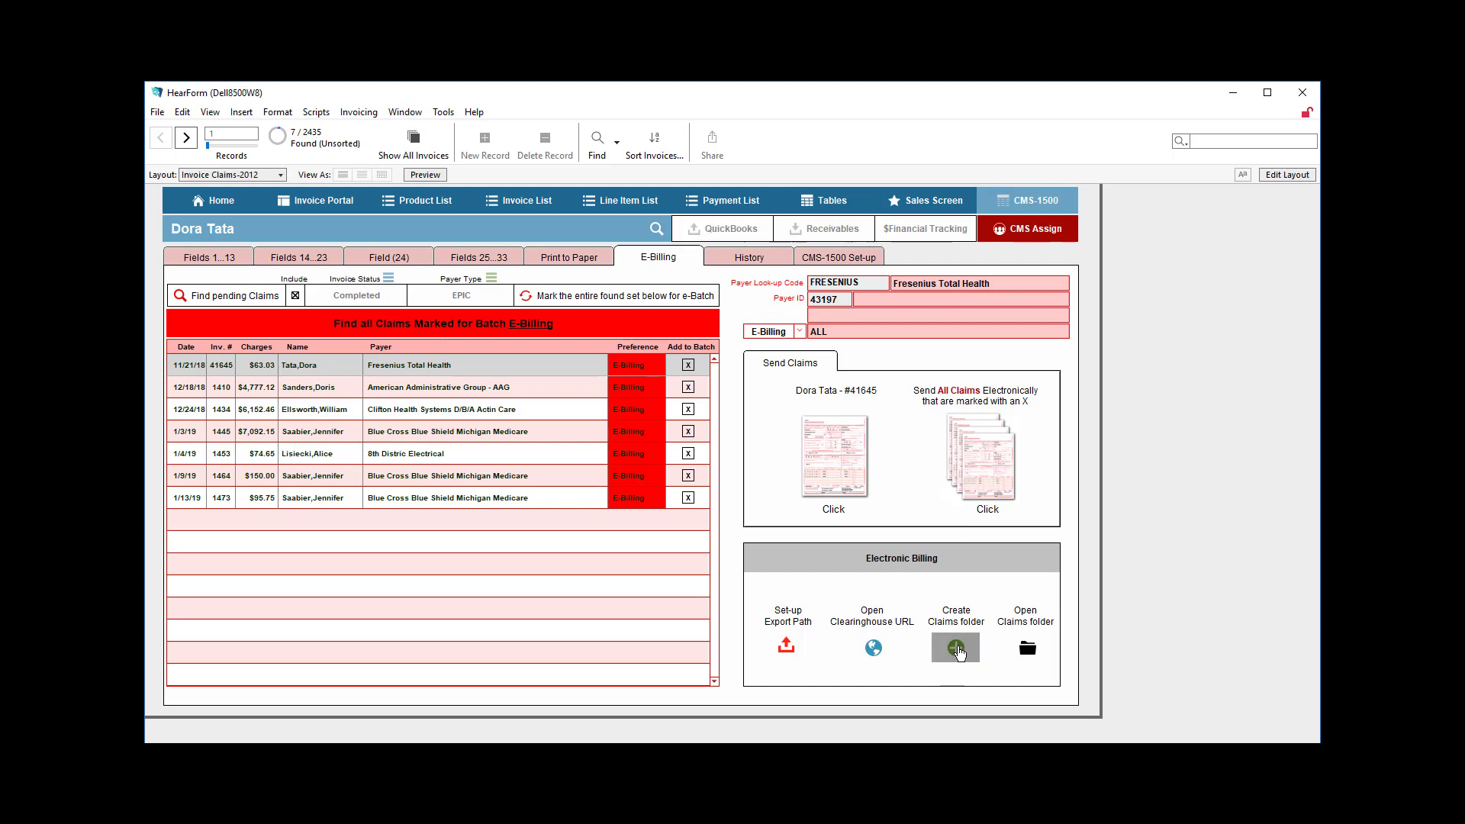
left_click(956, 648)
left_click(957, 648)
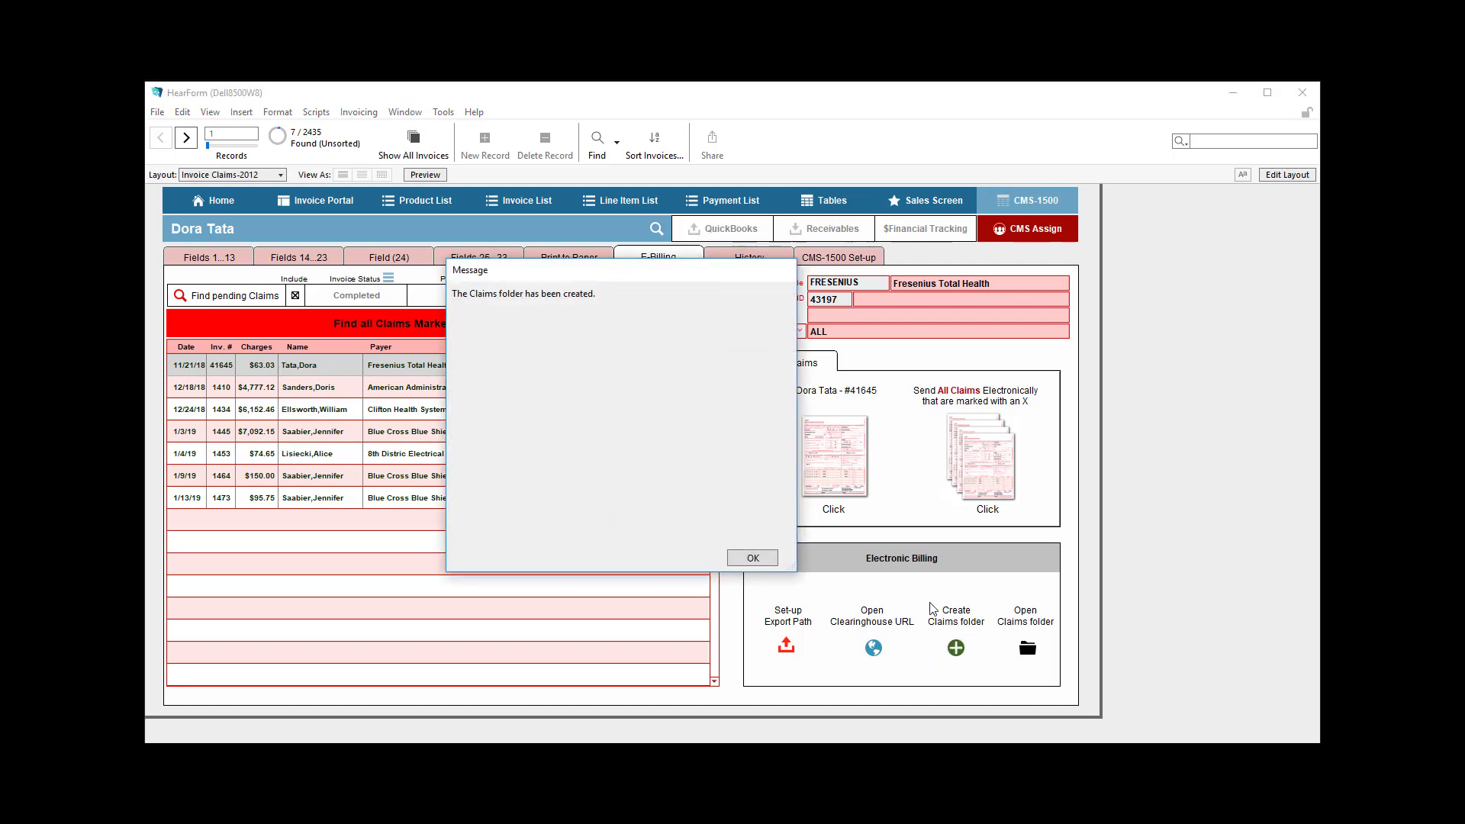
left_click(754, 558)
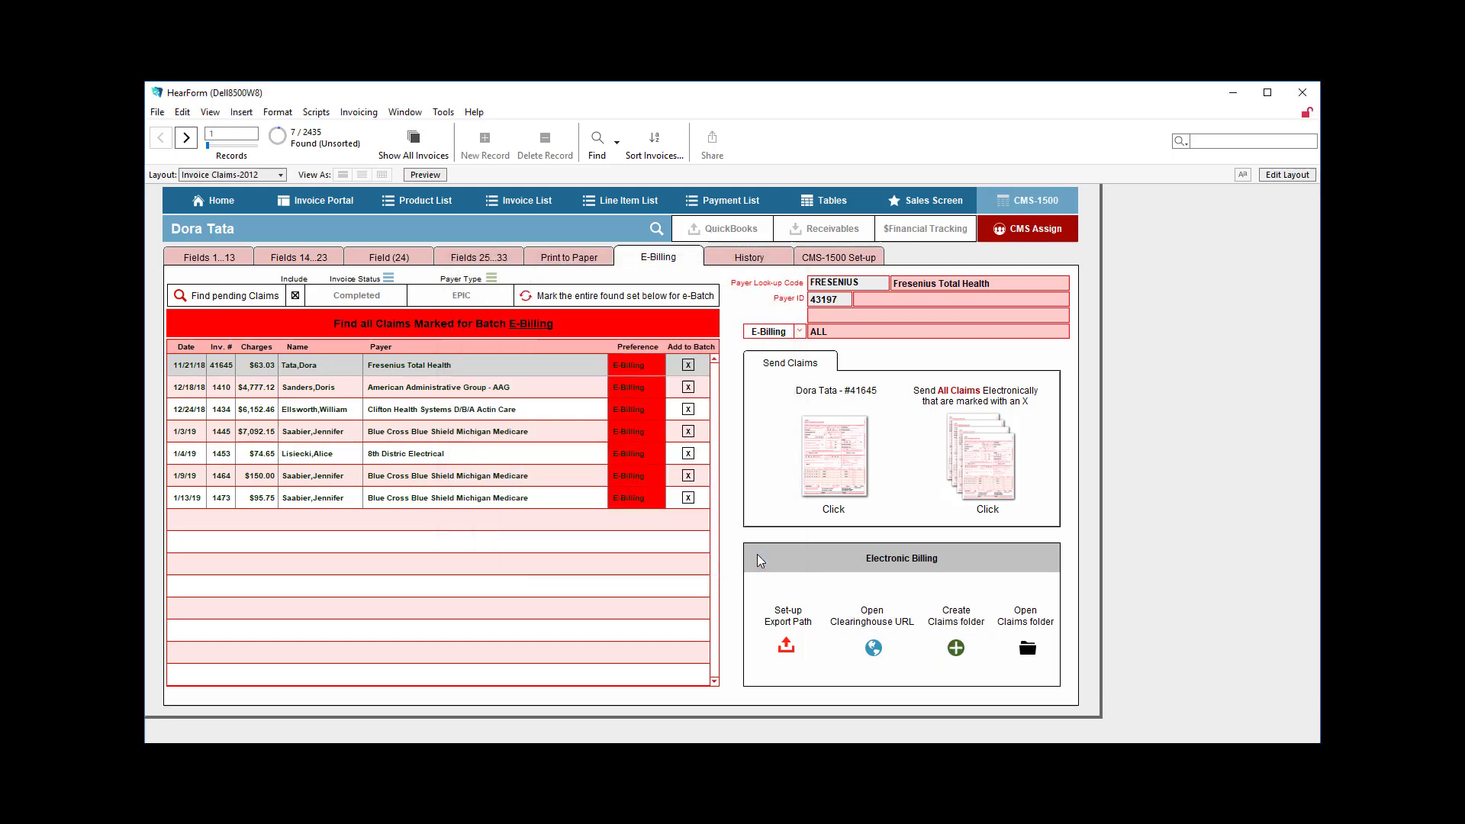
Step: Review the BaseElements and Troi File plug-ins in Preferences, cancel, and open the Scripts menu
left_click(182, 112)
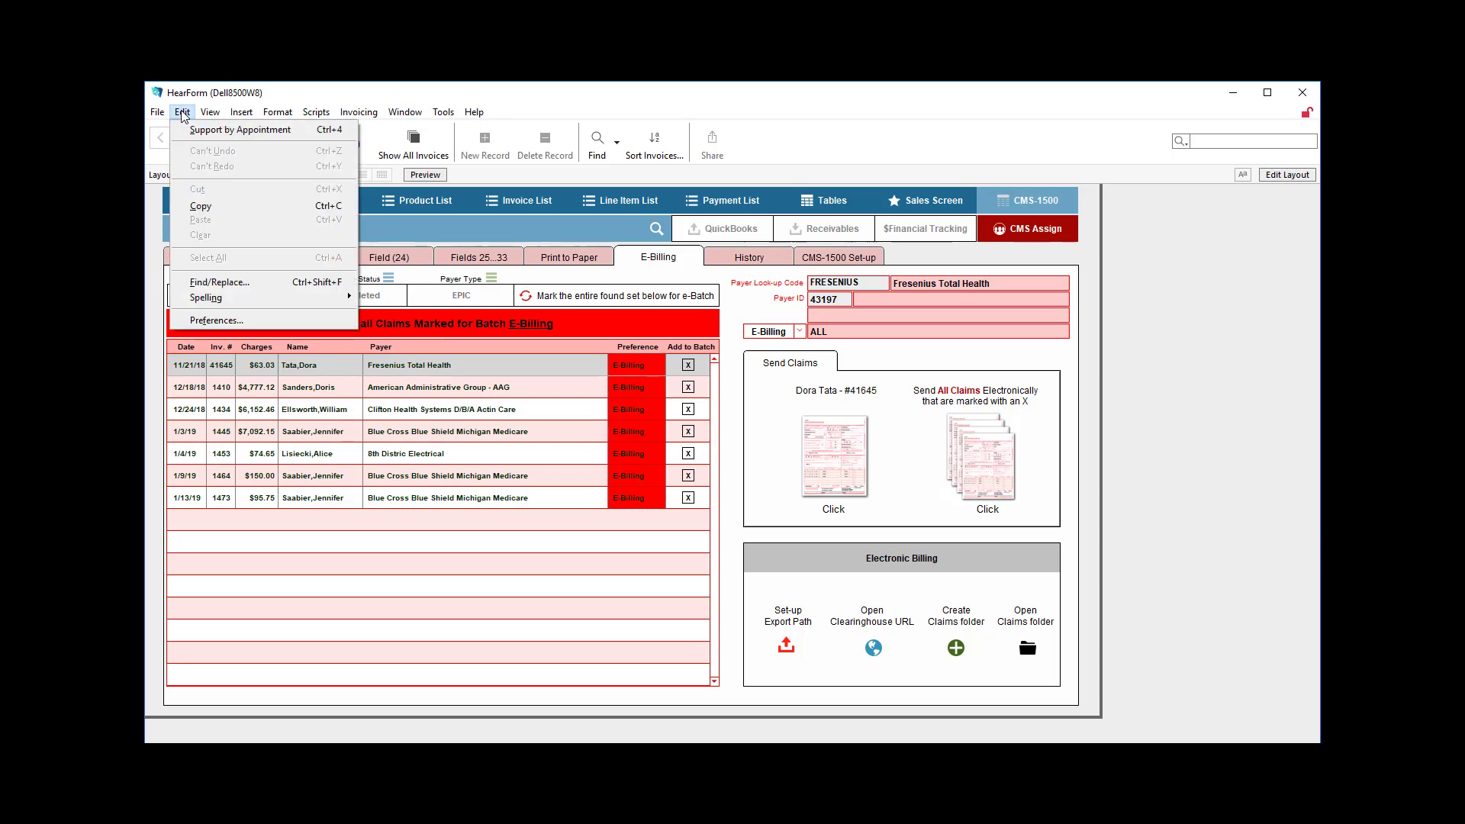
left_click(205, 321)
left_click(720, 288)
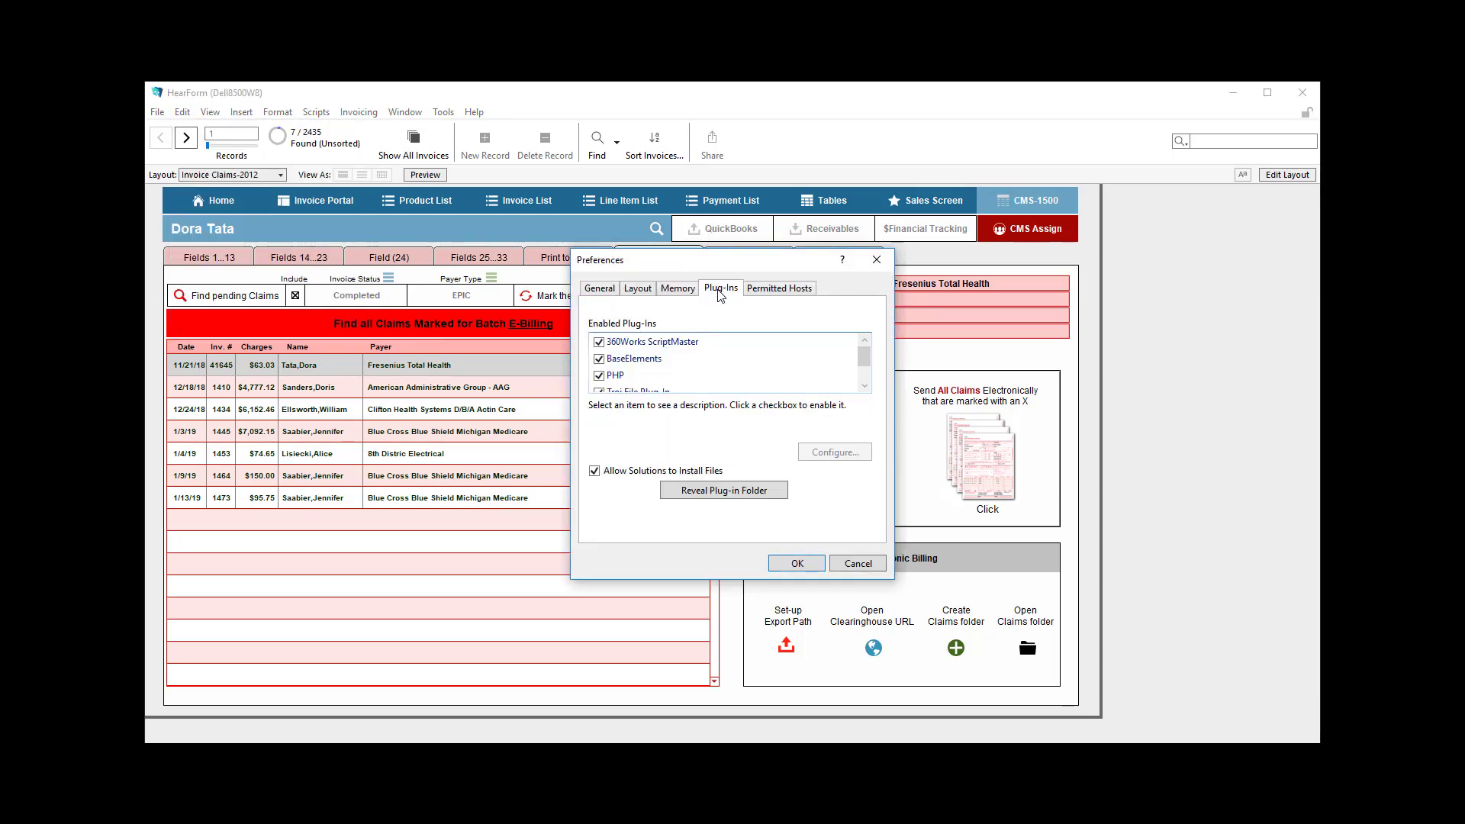
left_click(644, 361)
scroll(645, 361, "down", 1)
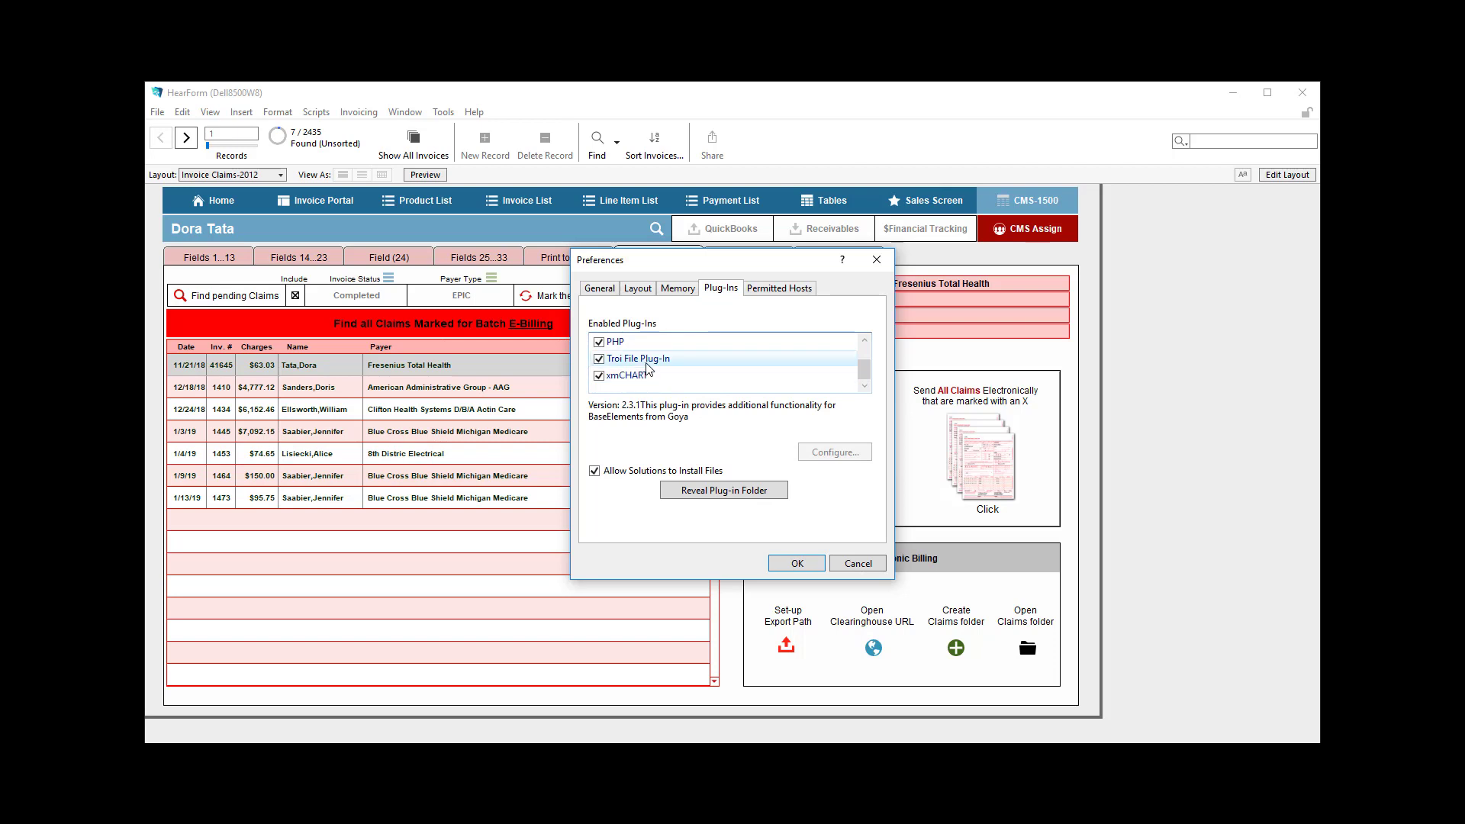
left_click(648, 358)
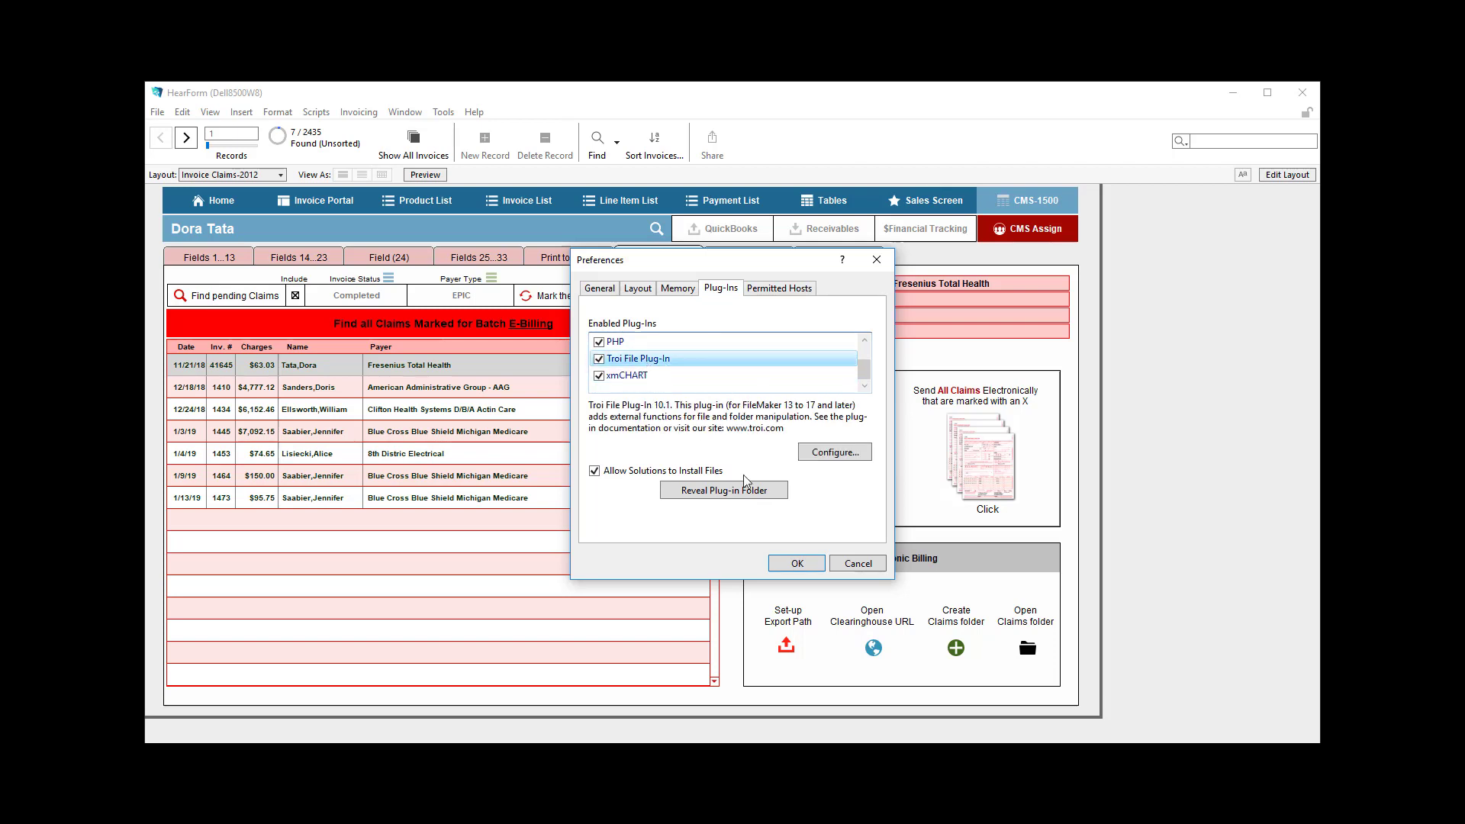
left_click(854, 564)
left_click(314, 113)
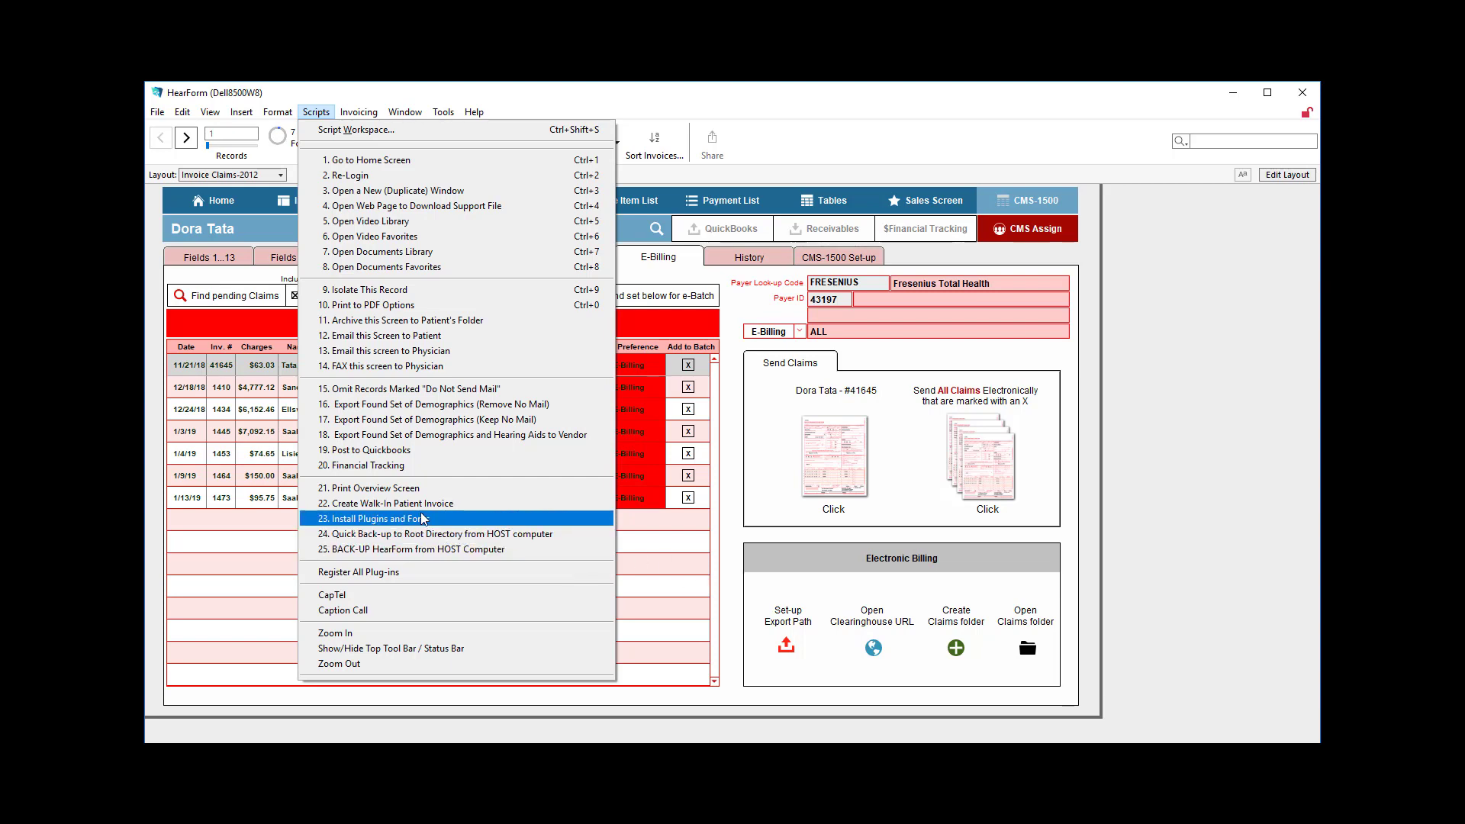
Step: Dismiss the Scripts menu without running any script
left_click(729, 558)
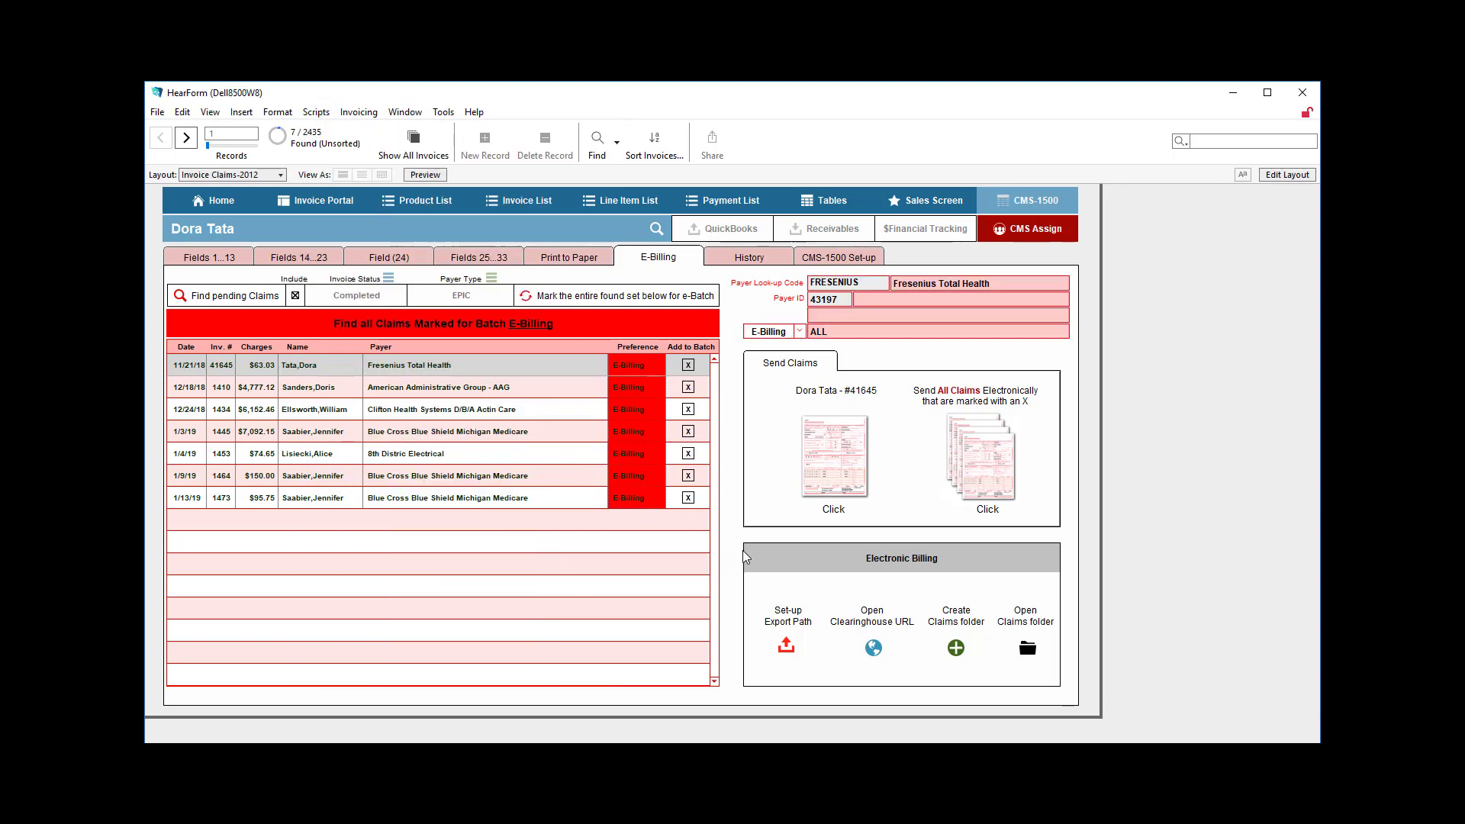